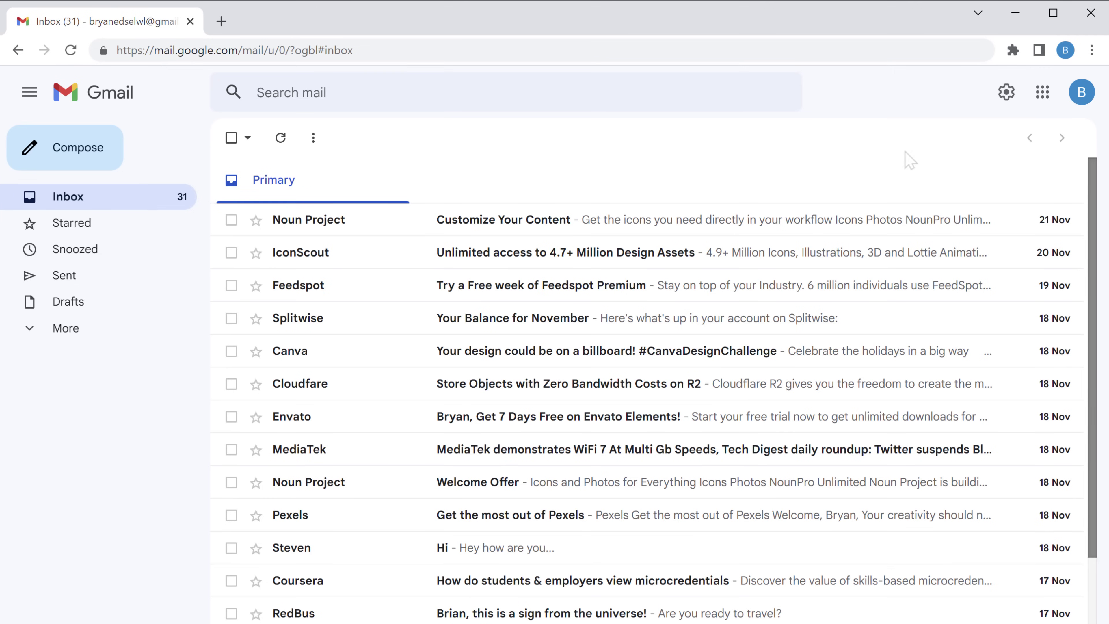
# Open the Noun Project newsletter email and confirm unsubscribing from its mailing list.
pyautogui.scroll(-5, 910, 161)
pyautogui.scroll(-5, 655, 380)
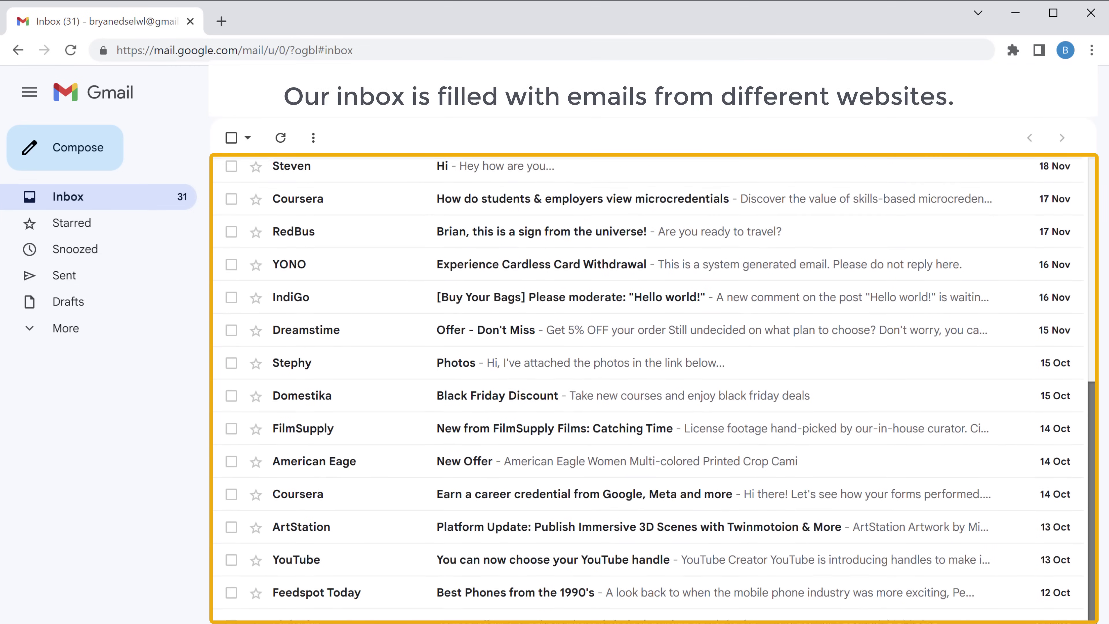
pyautogui.scroll(4, 655, 380)
pyautogui.scroll(5, 655, 380)
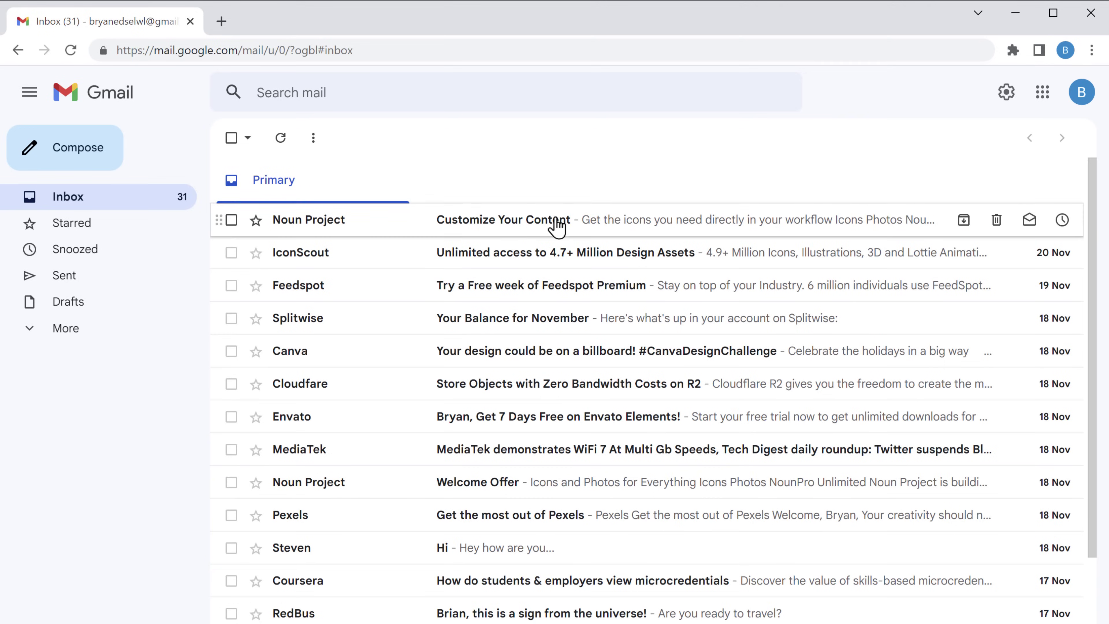
pyautogui.click(505, 233)
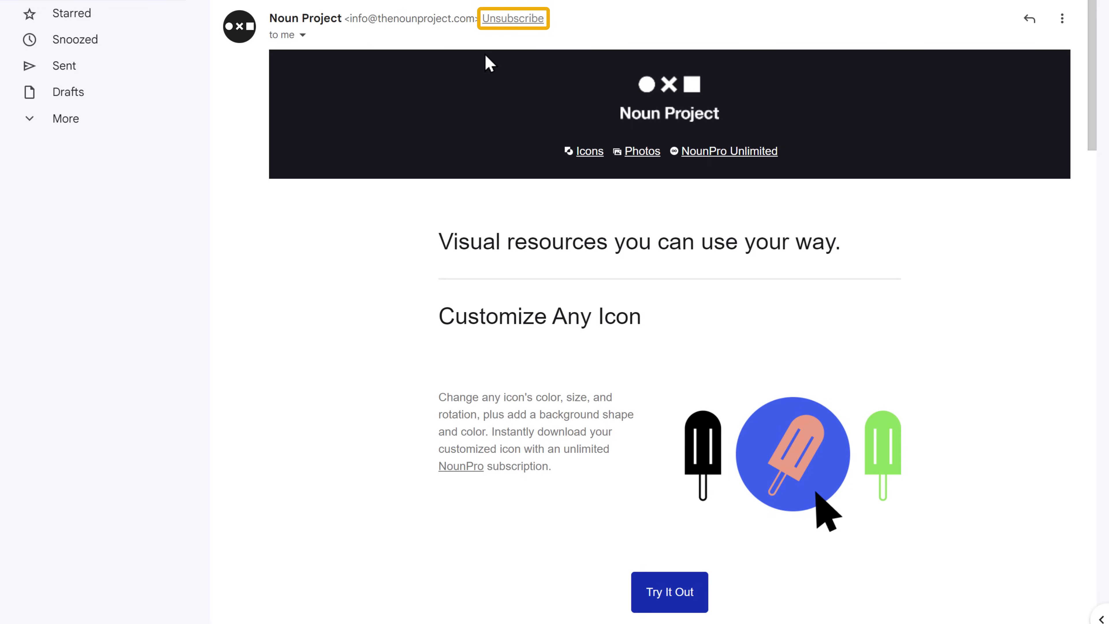
pyautogui.click(510, 21)
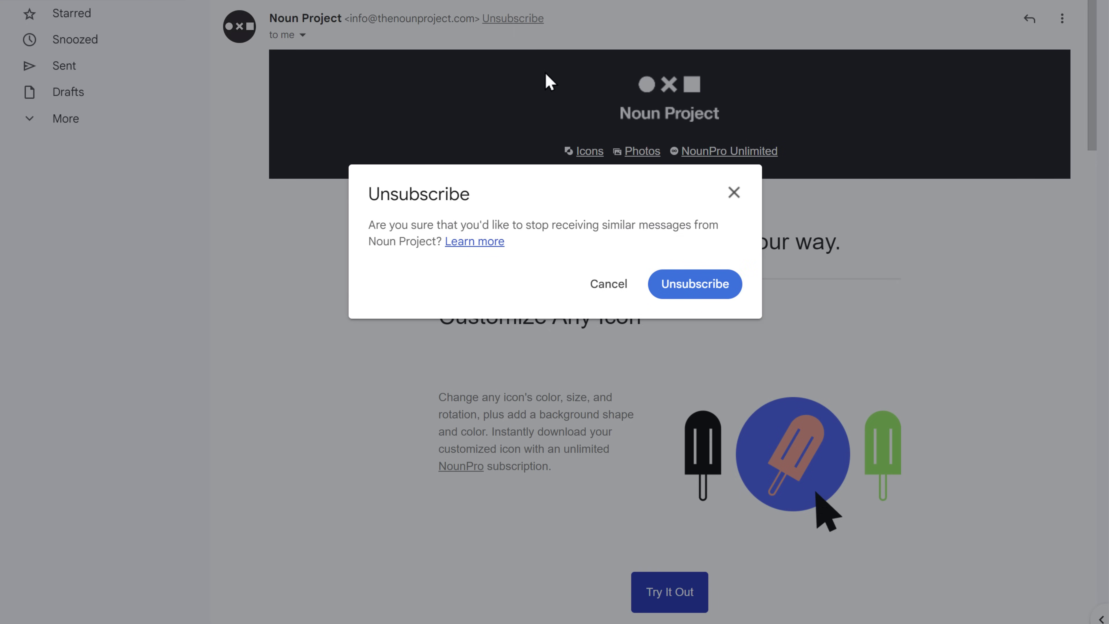
pyautogui.click(704, 294)
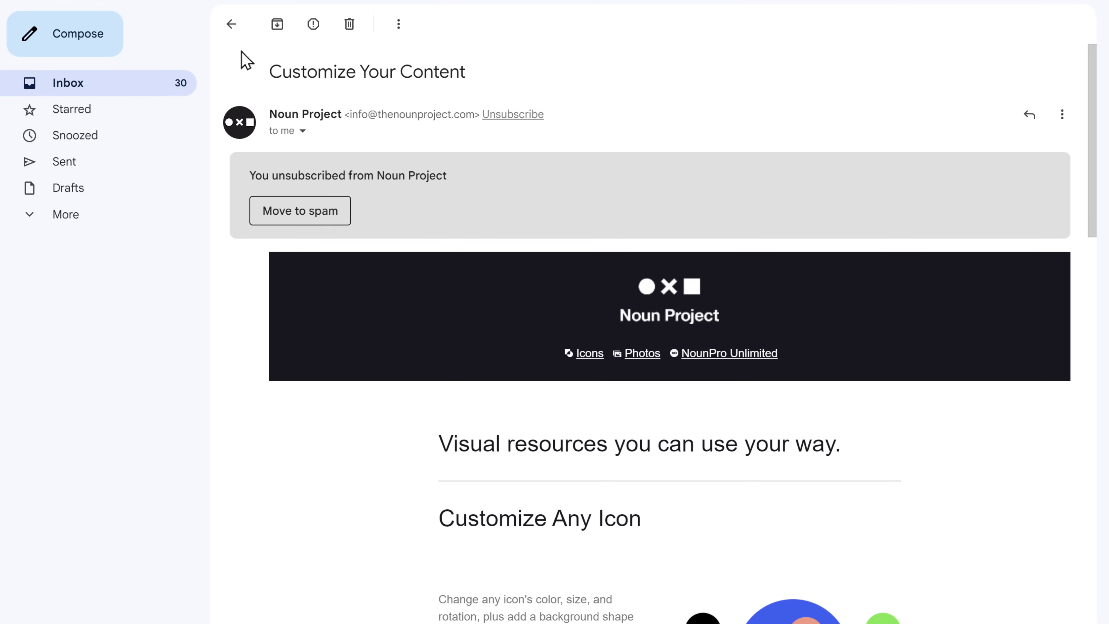
# Open the IconScout email and use its footer Unsubscribe link to stop IconScout marketing emails.
pyautogui.click(232, 24)
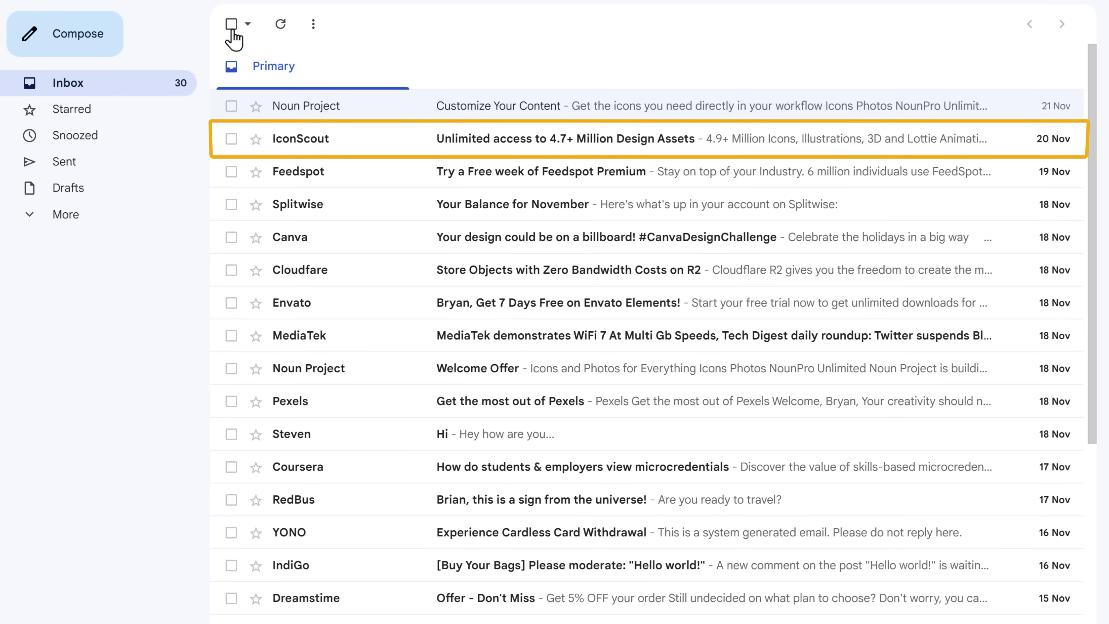
pyautogui.click(557, 158)
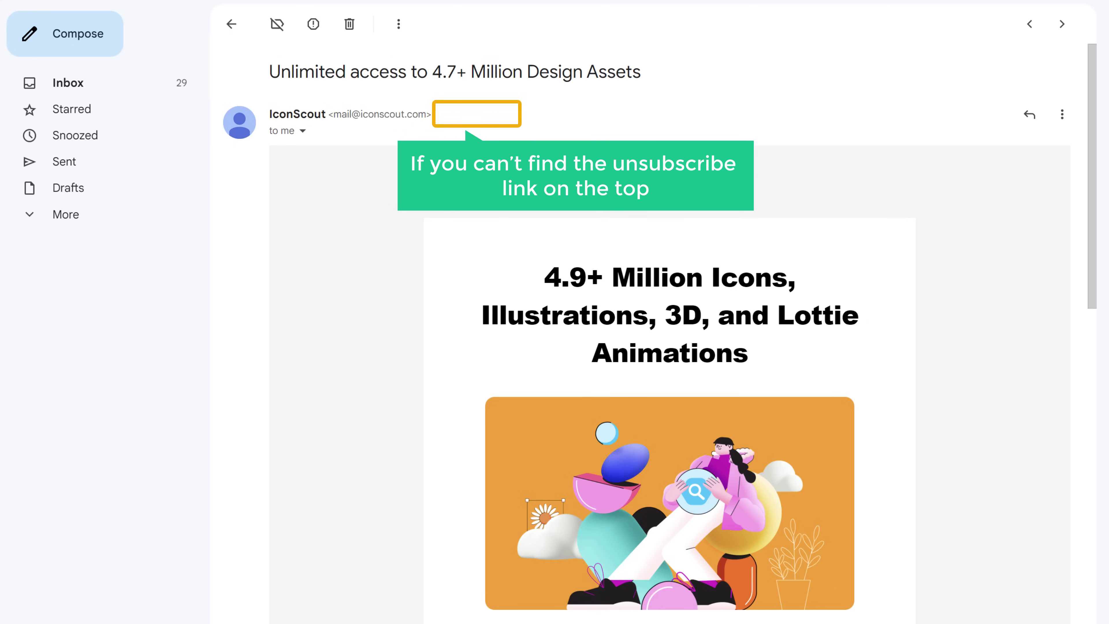
pyautogui.scroll(-10, 559, 153)
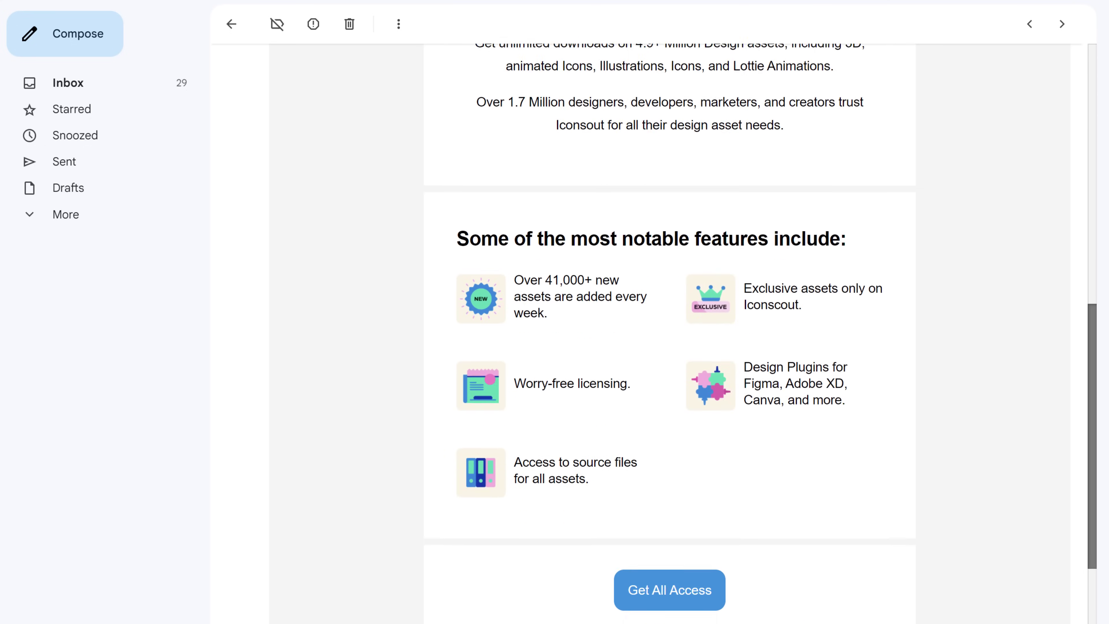
pyautogui.scroll(-8, 791, 518)
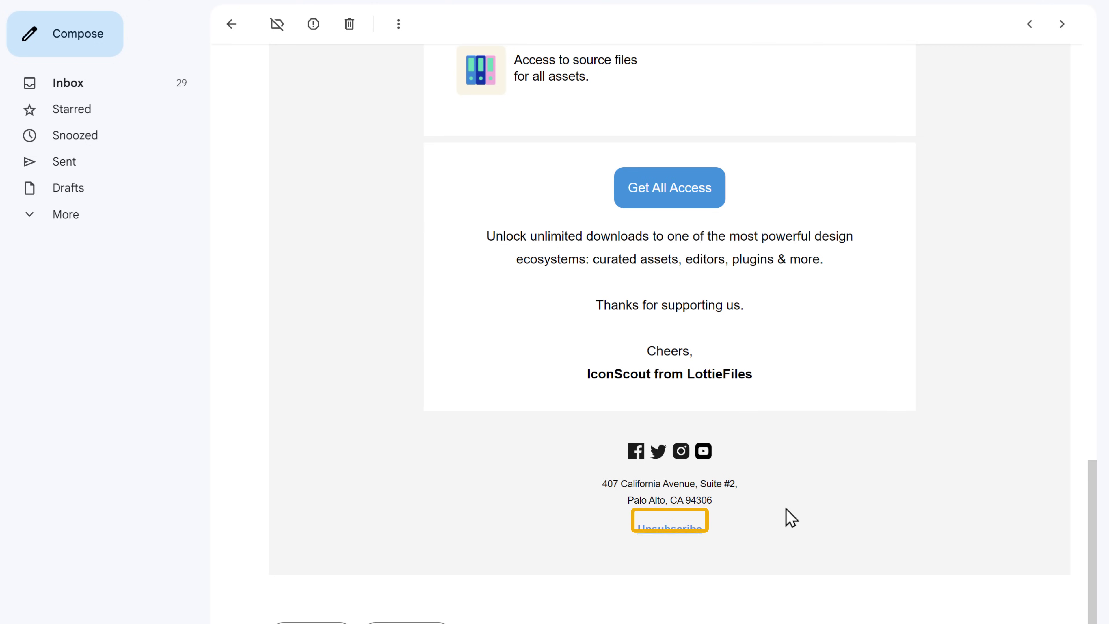
pyautogui.click(668, 530)
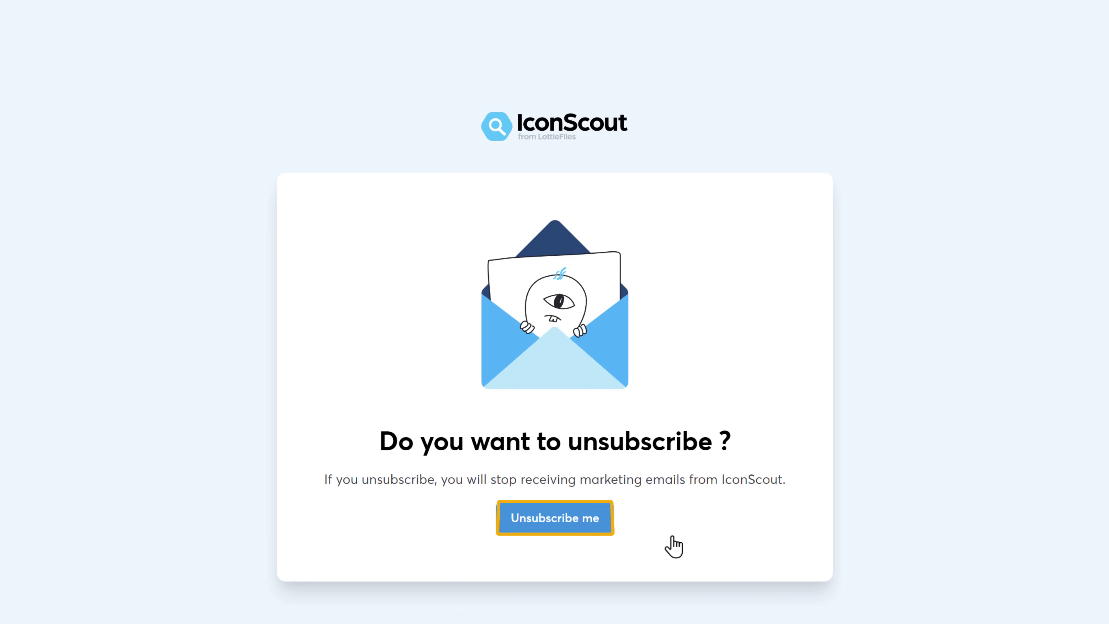
pyautogui.click(555, 525)
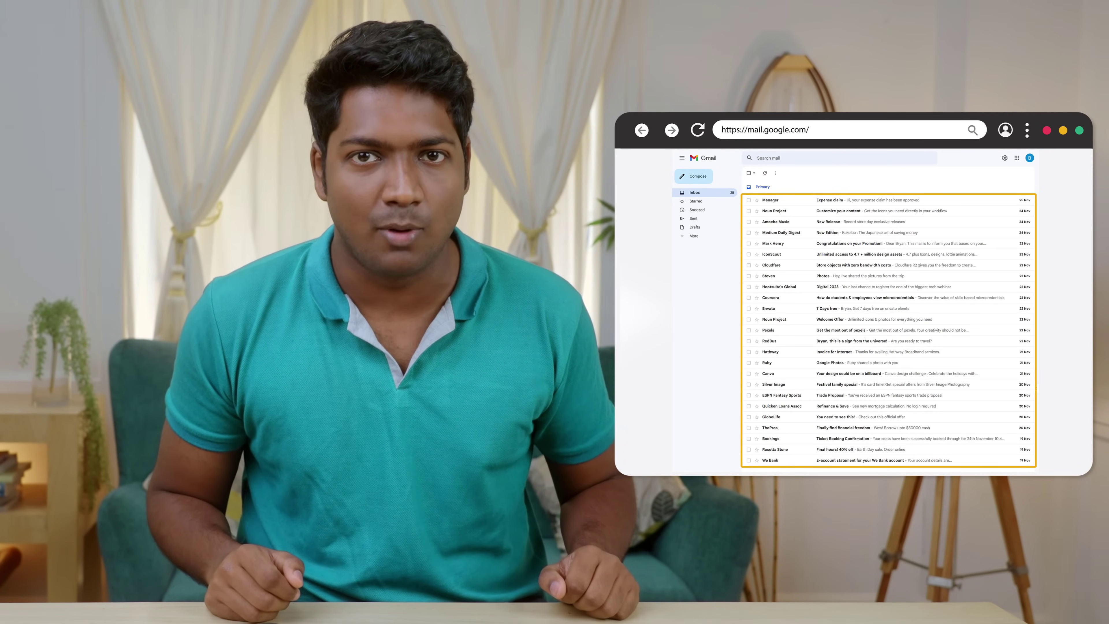
pyautogui.click(780, 212)
pyautogui.click(840, 205)
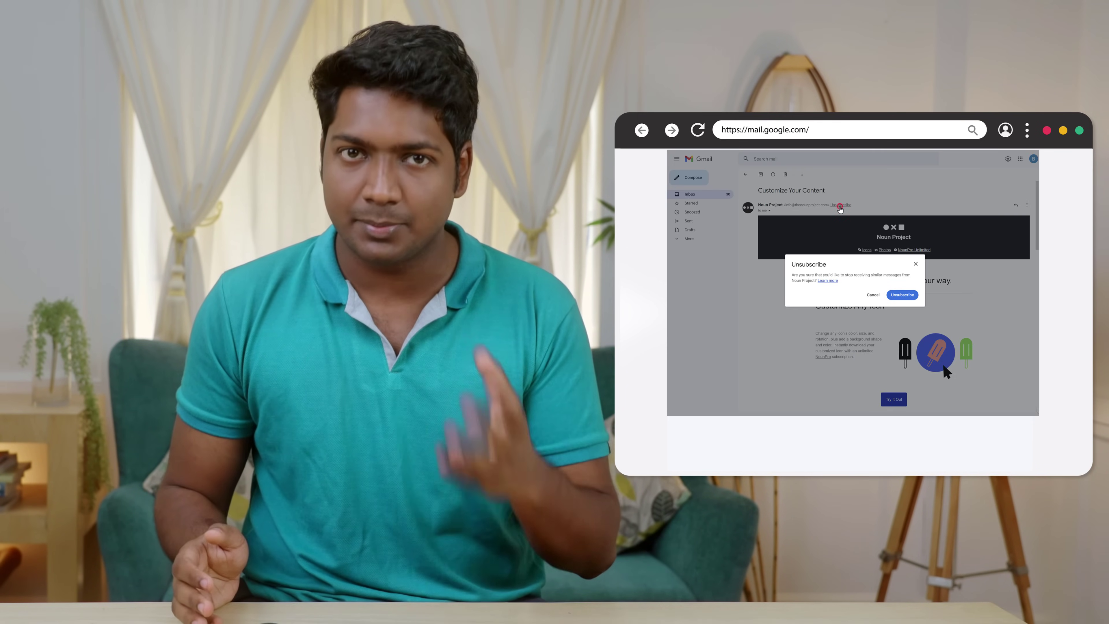
pyautogui.click(904, 296)
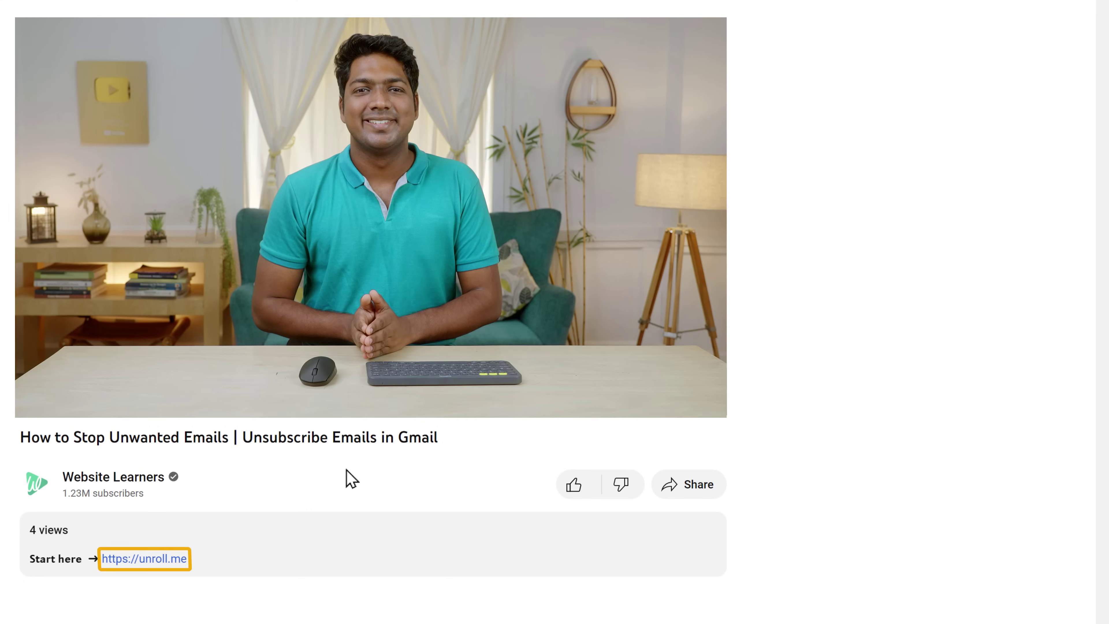
# Start a free Unroll.Me sign-up with a Google account and accept the privacy terms.
pyautogui.click(148, 560)
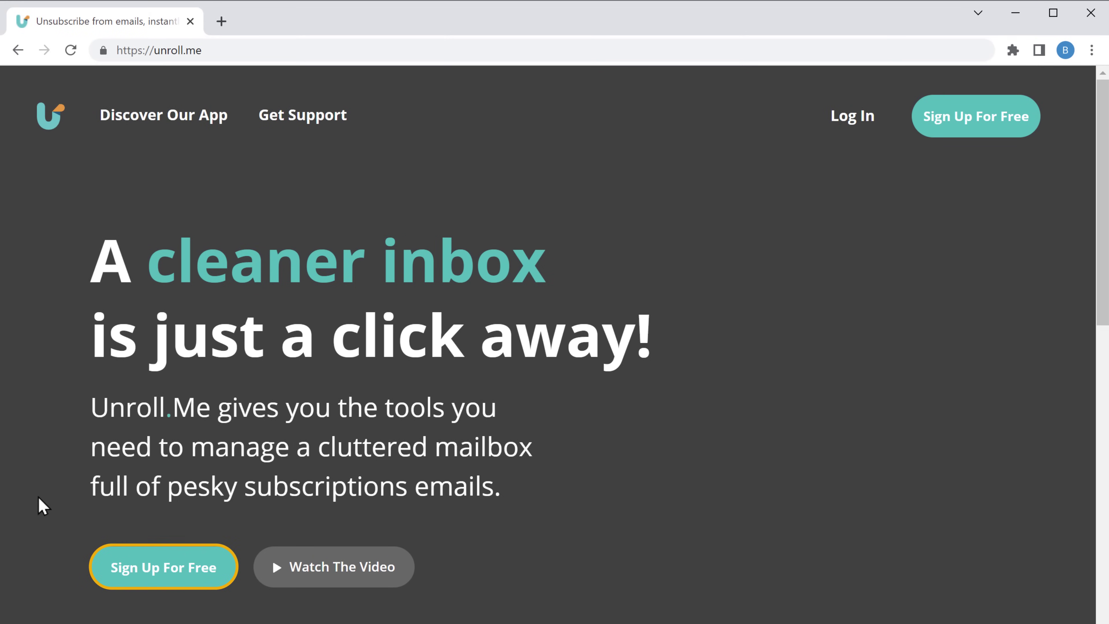
pyautogui.click(165, 581)
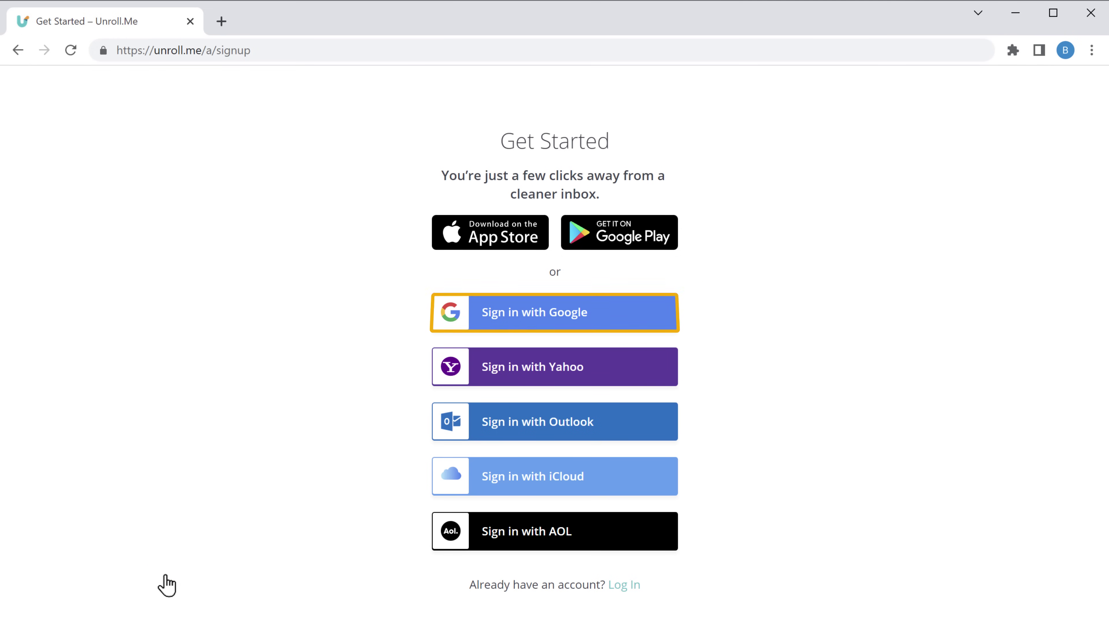
pyautogui.click(529, 325)
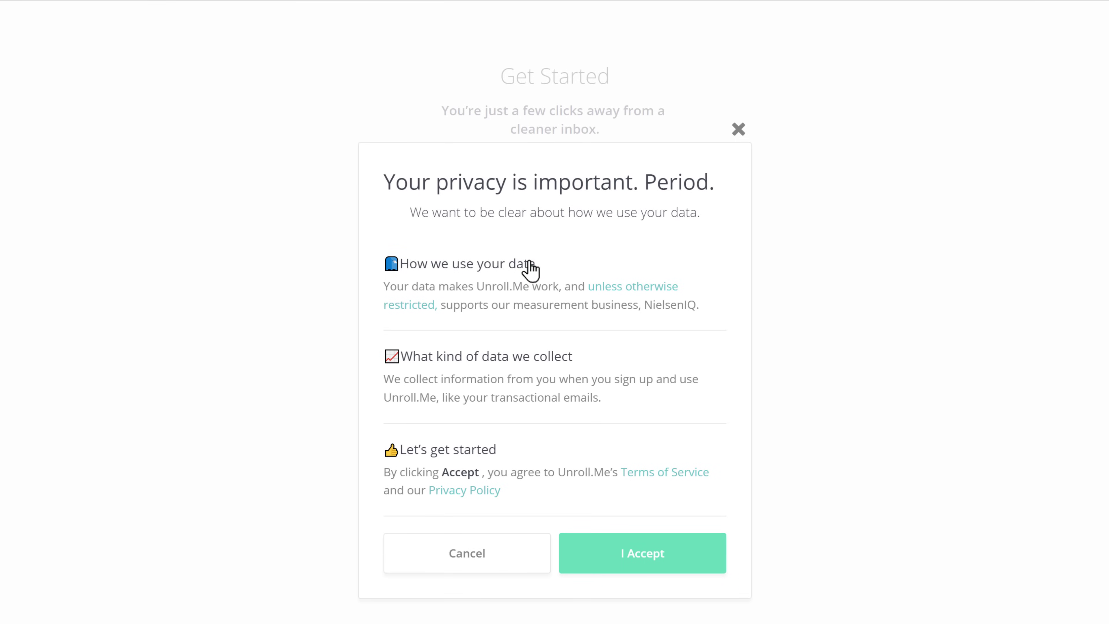
pyautogui.click(644, 562)
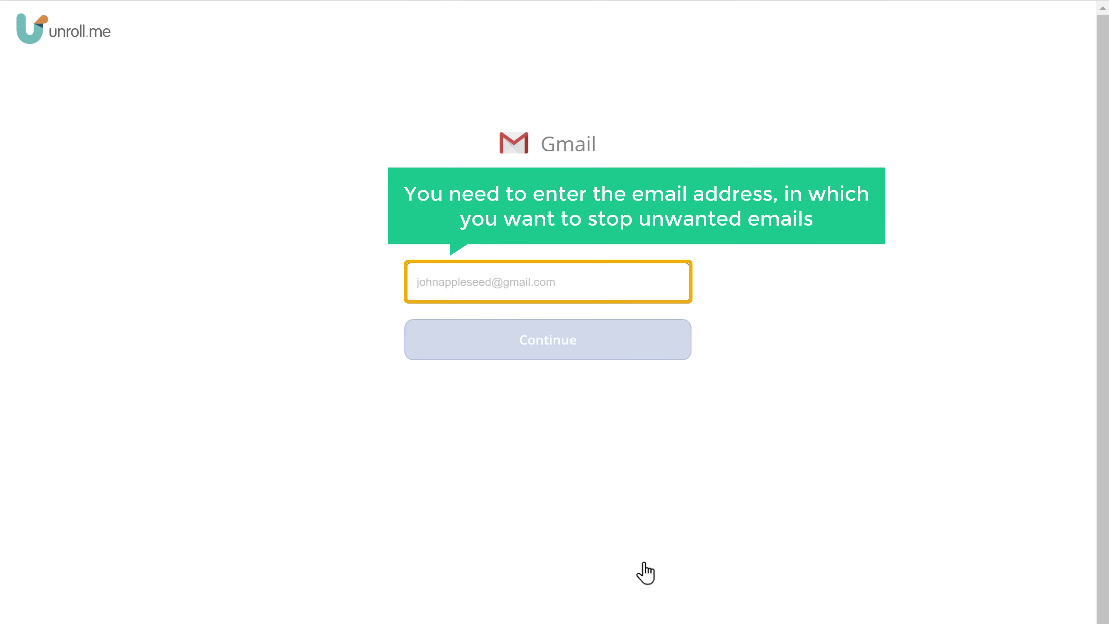
# Enter the Gmail address to link the mailbox and continue.
pyautogui.click(561, 282)
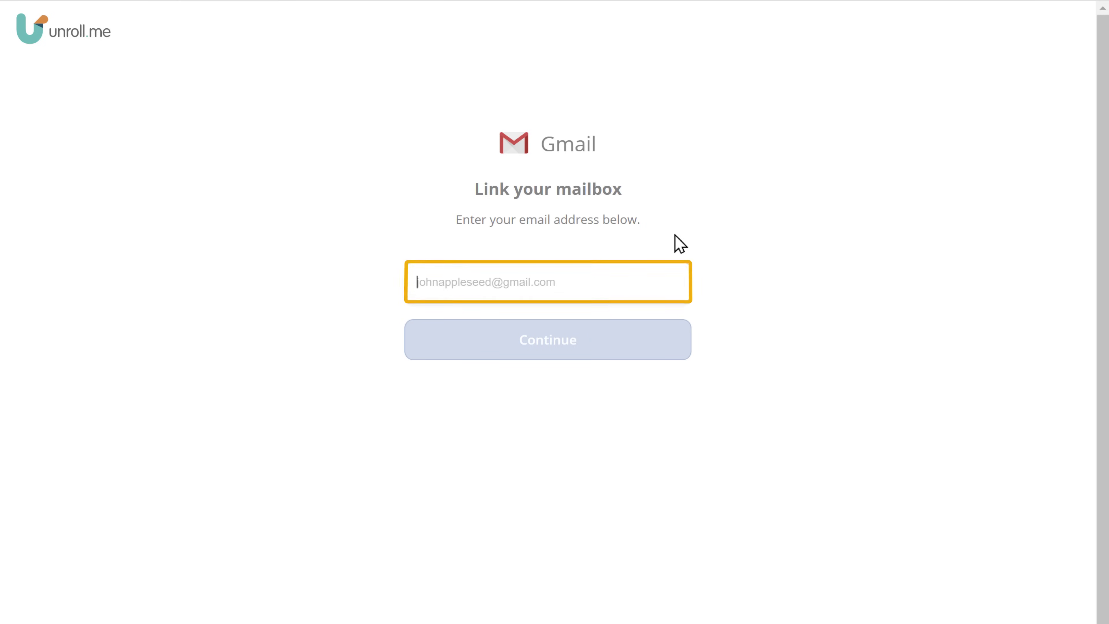
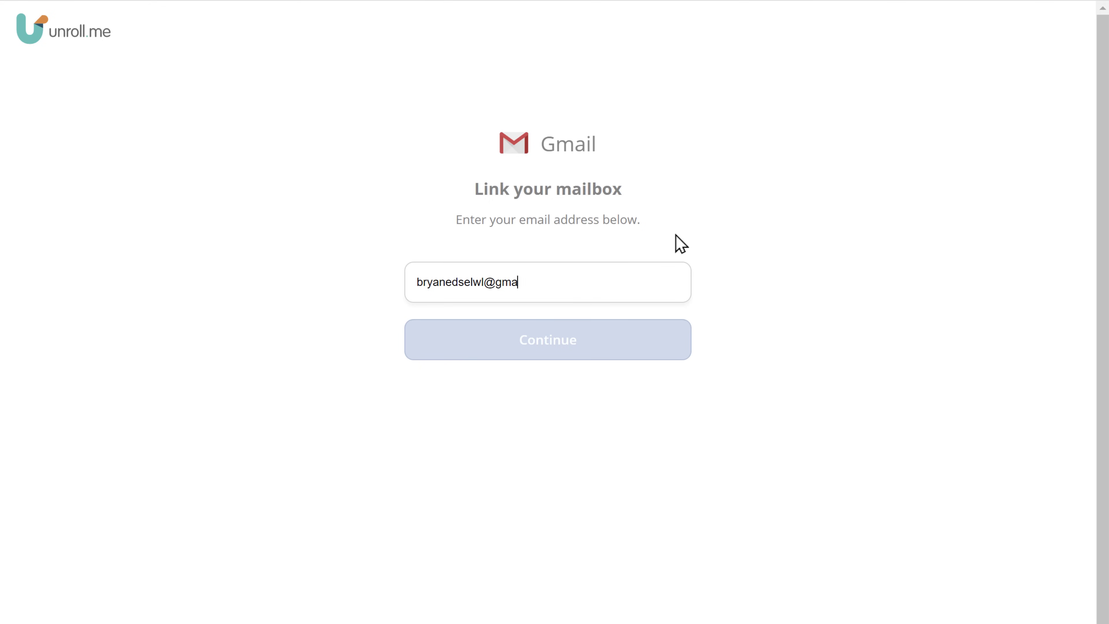
pyautogui.press('Tab')
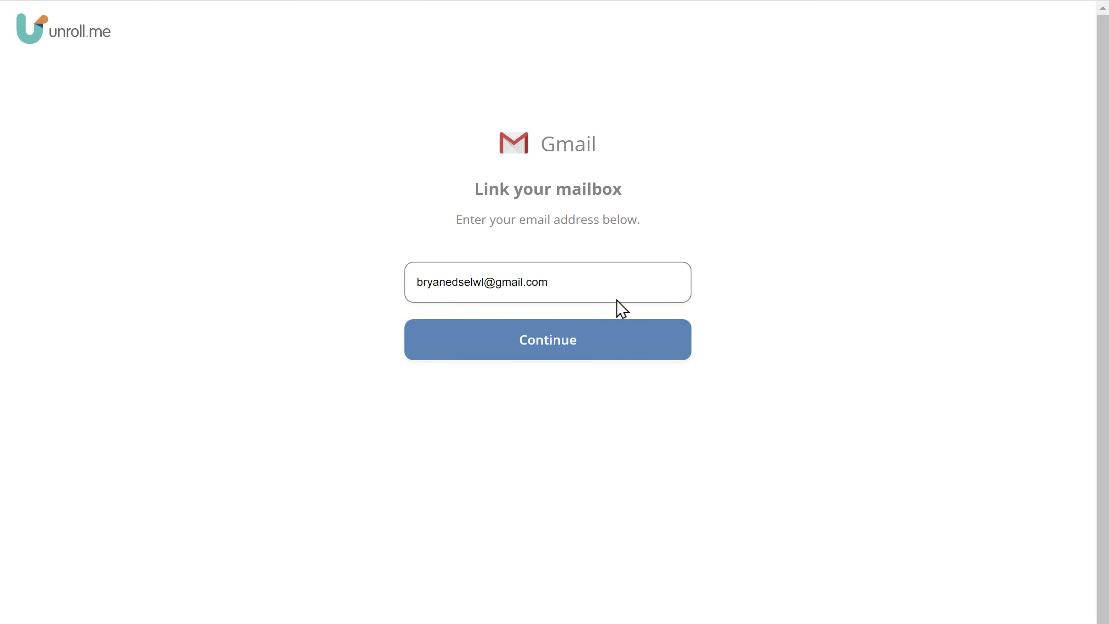
pyautogui.click(546, 345)
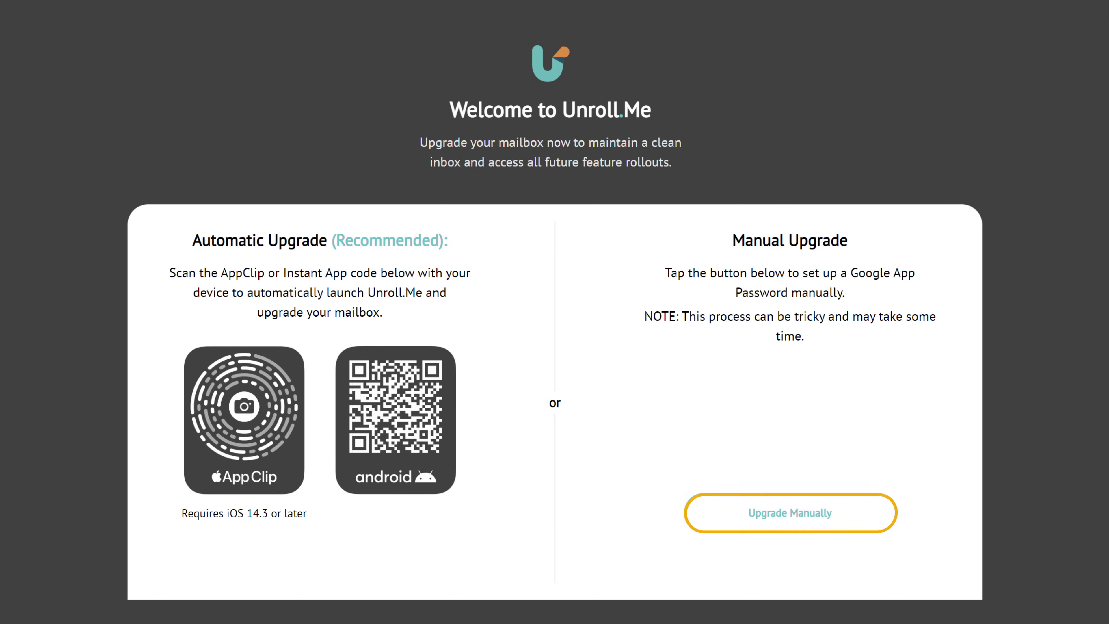
# Choose manual setup with a Google app password.
pyautogui.click(799, 527)
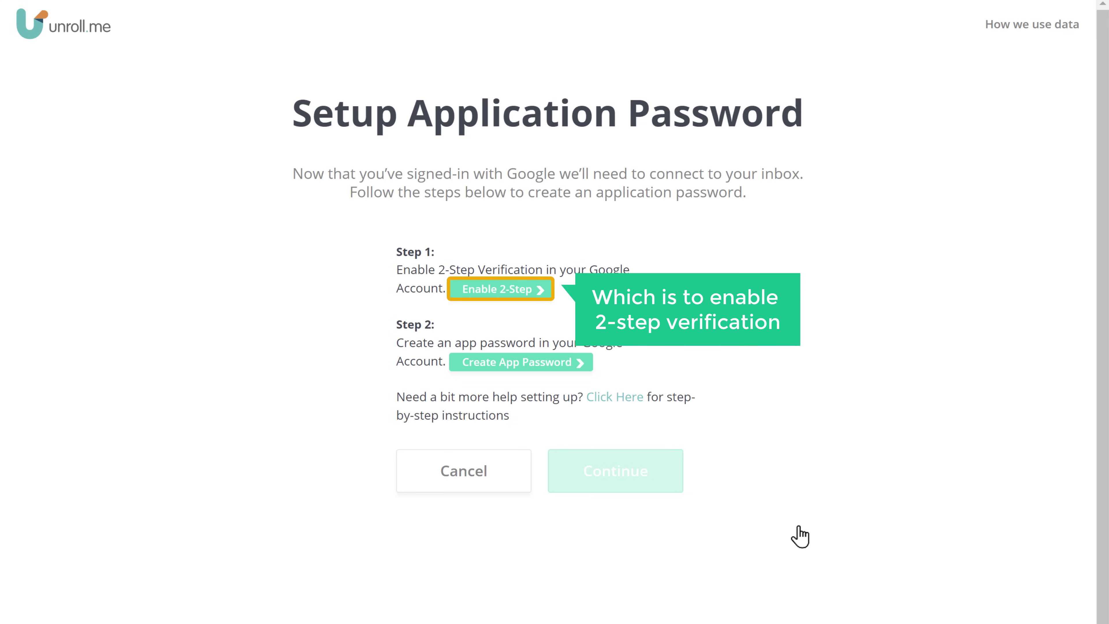
# Turn on 2-Step Verification after re-entering the account password, then return to Unroll.Me's setup page.
pyautogui.click(503, 297)
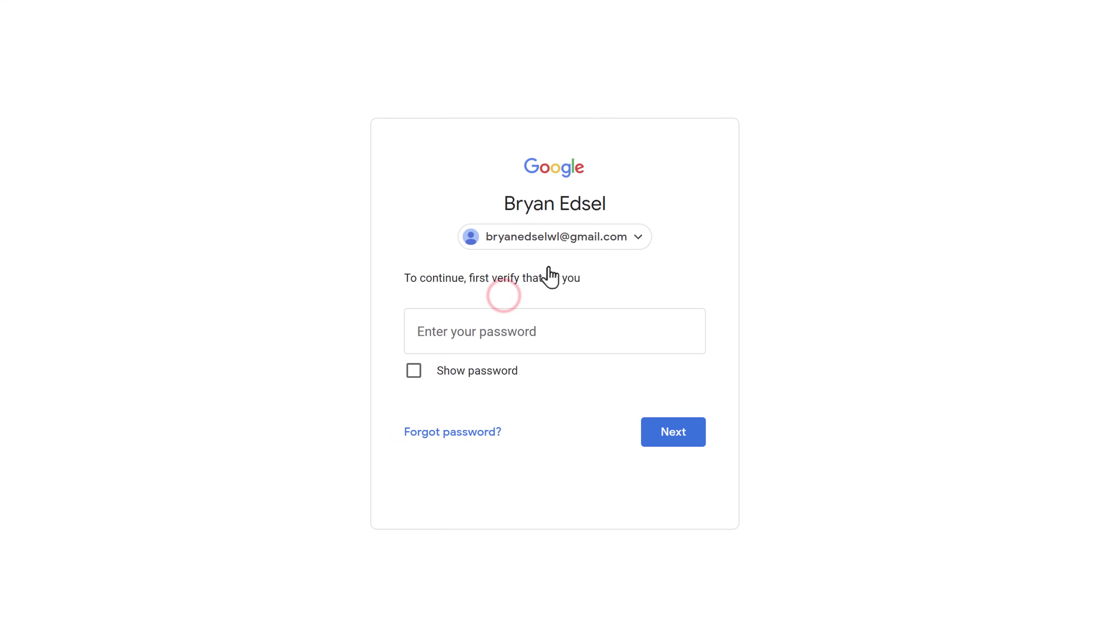
pyautogui.click(544, 332)
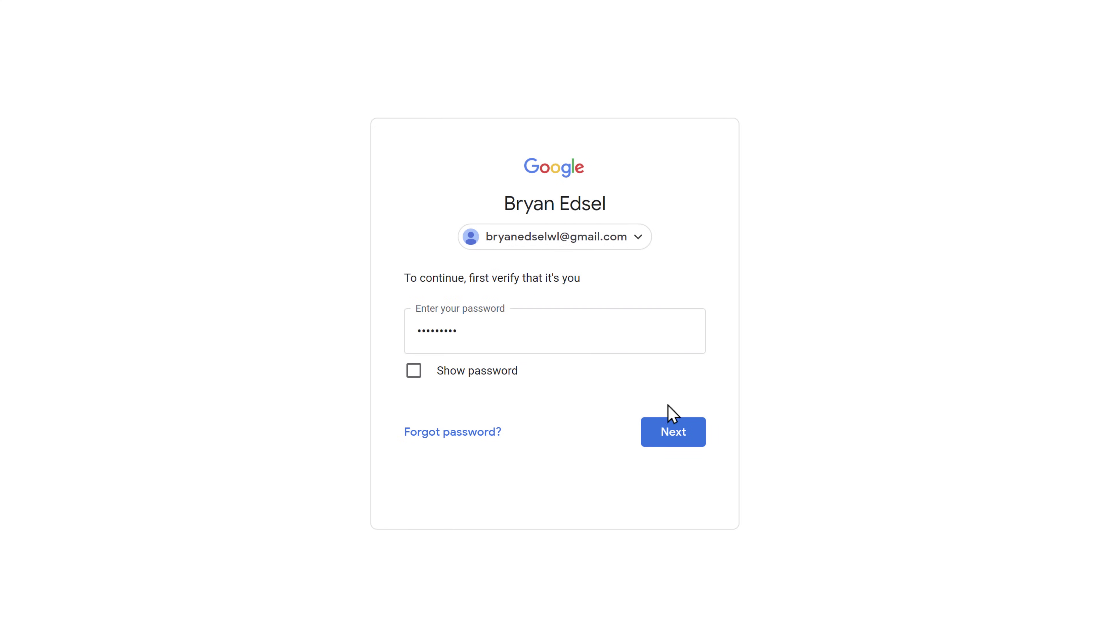
pyautogui.click(676, 442)
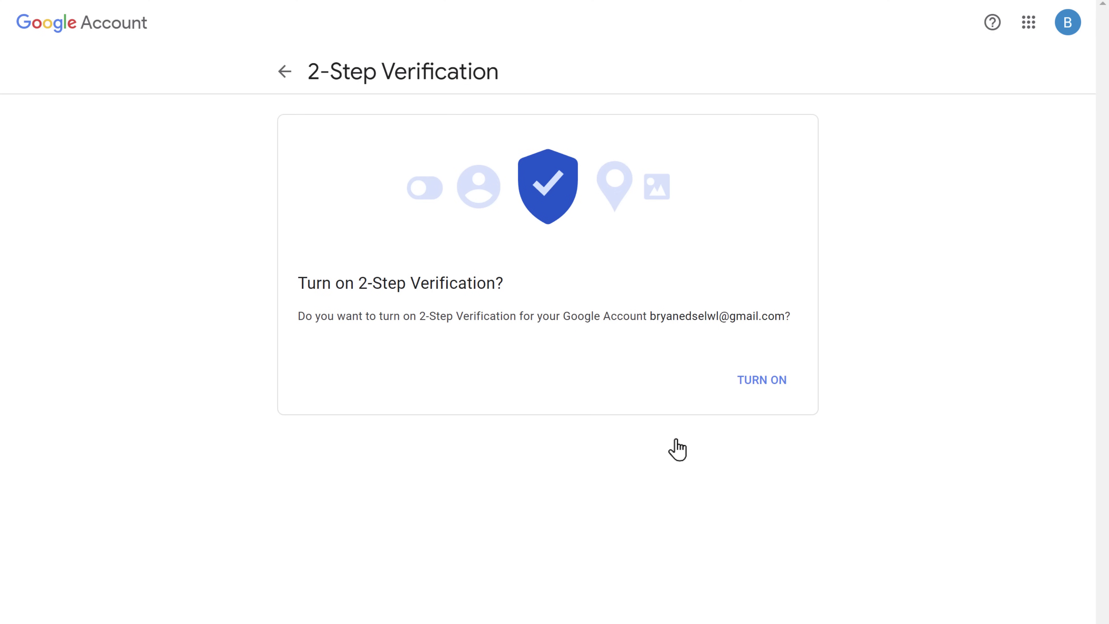
pyautogui.click(763, 380)
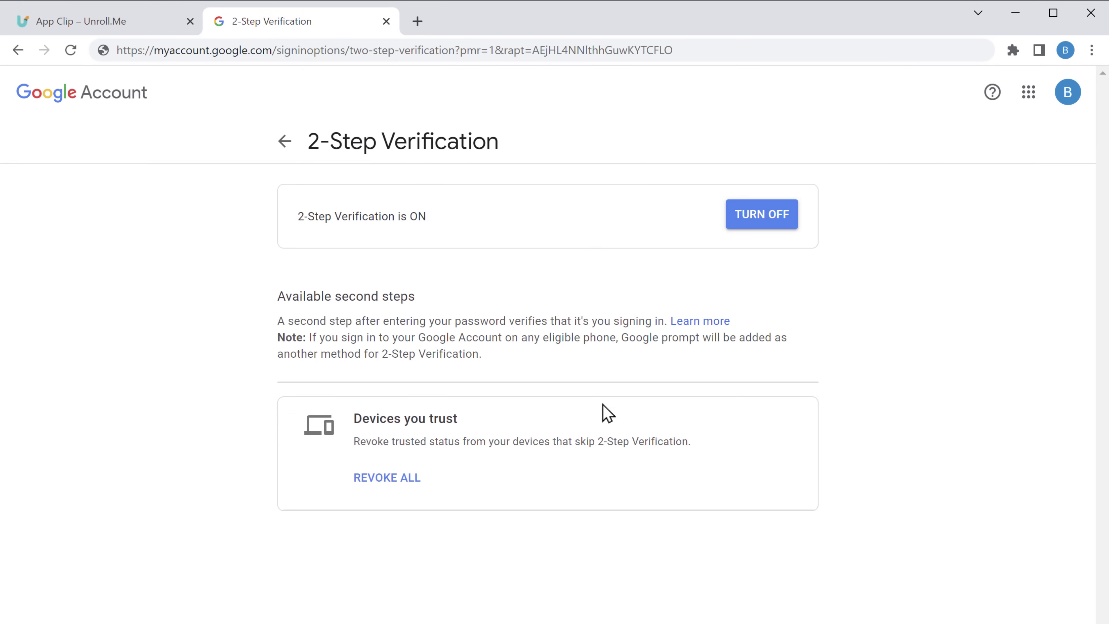
pyautogui.click(100, 33)
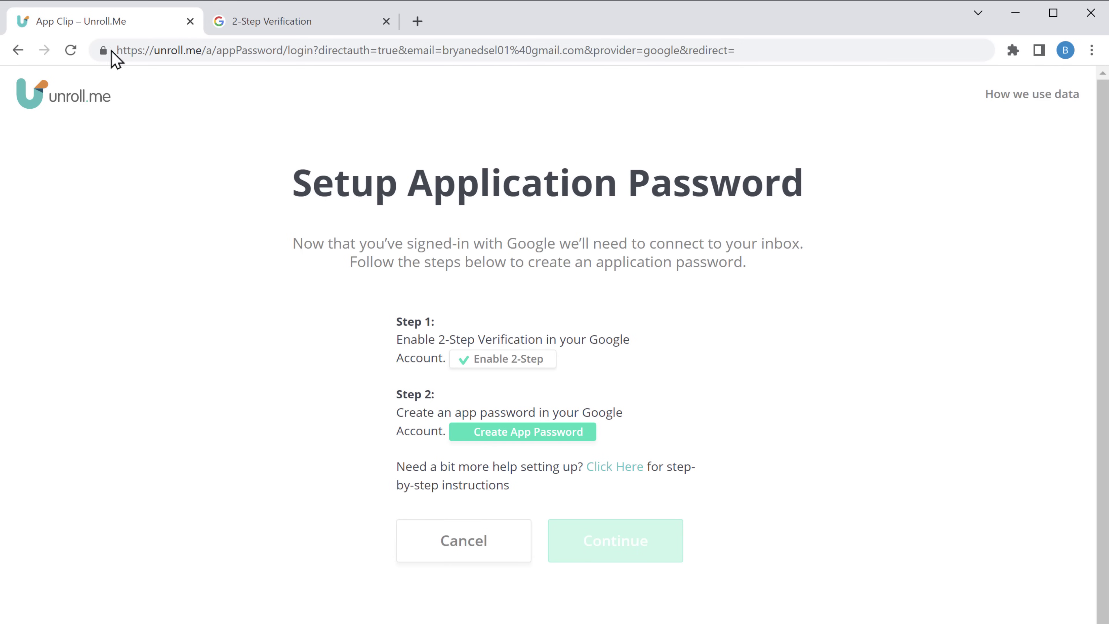
# Re-verify the account password and generate an app password with the custom name 'Unroll'.
pyautogui.click(519, 435)
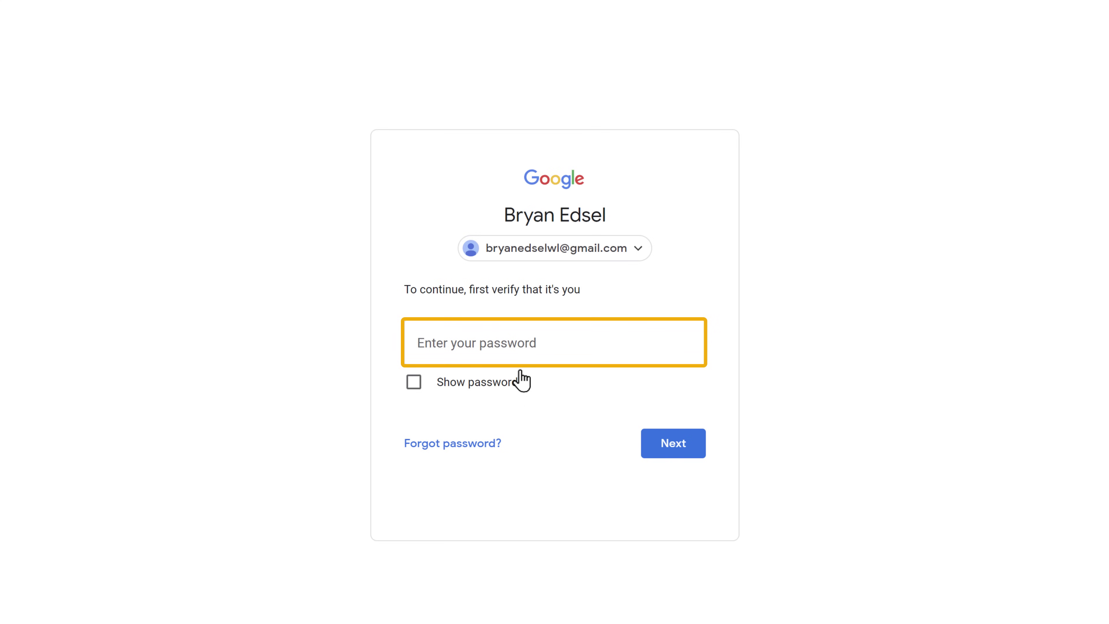
pyautogui.click(544, 343)
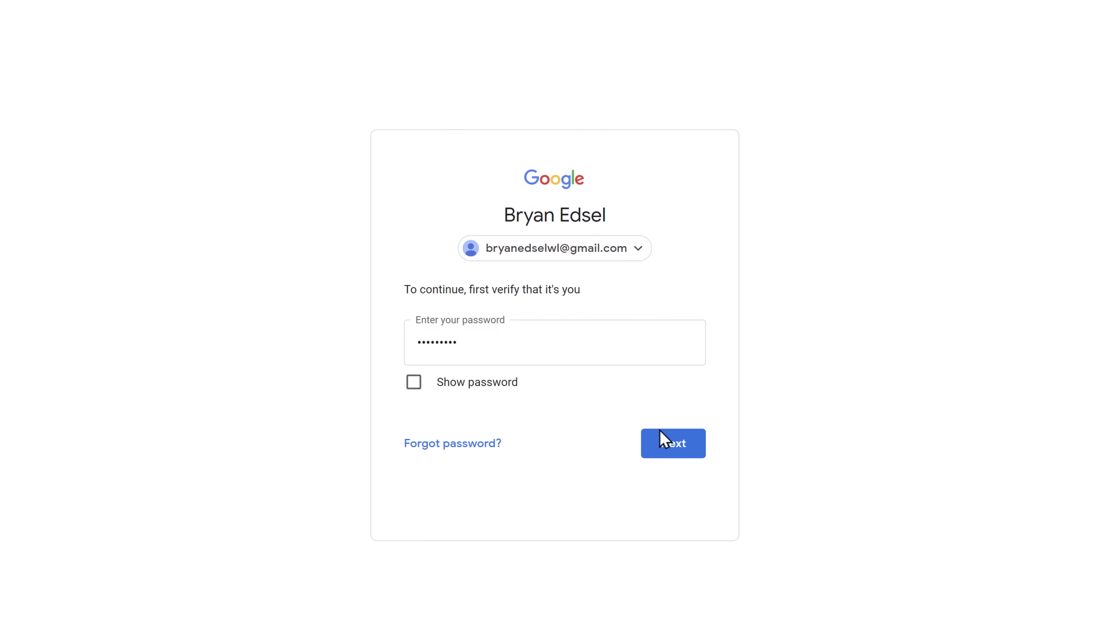
pyautogui.click(673, 453)
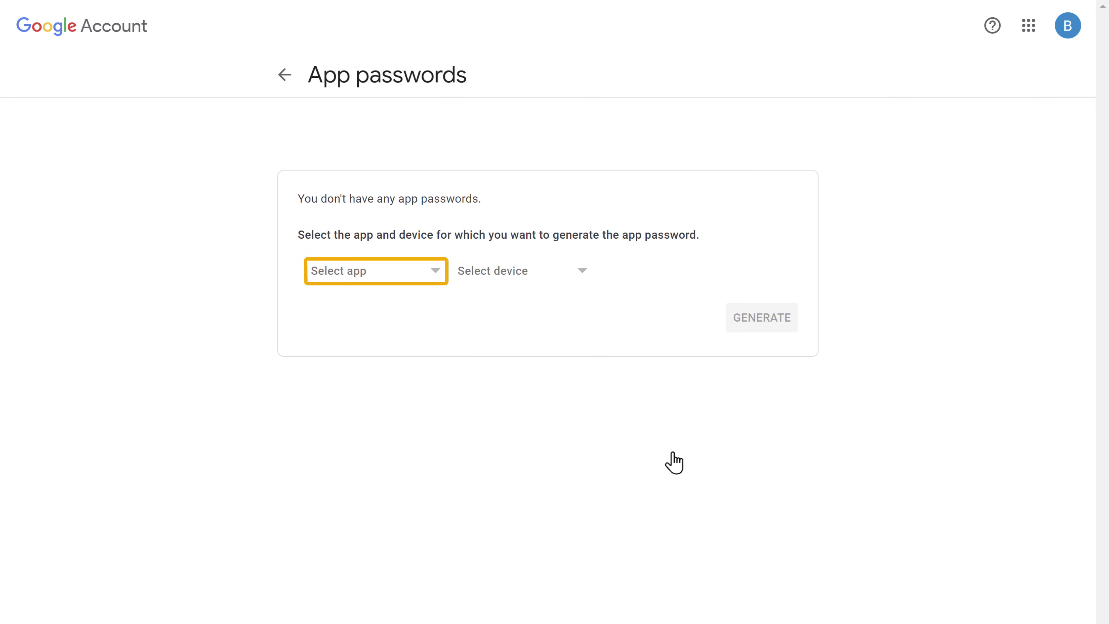
pyautogui.click(435, 276)
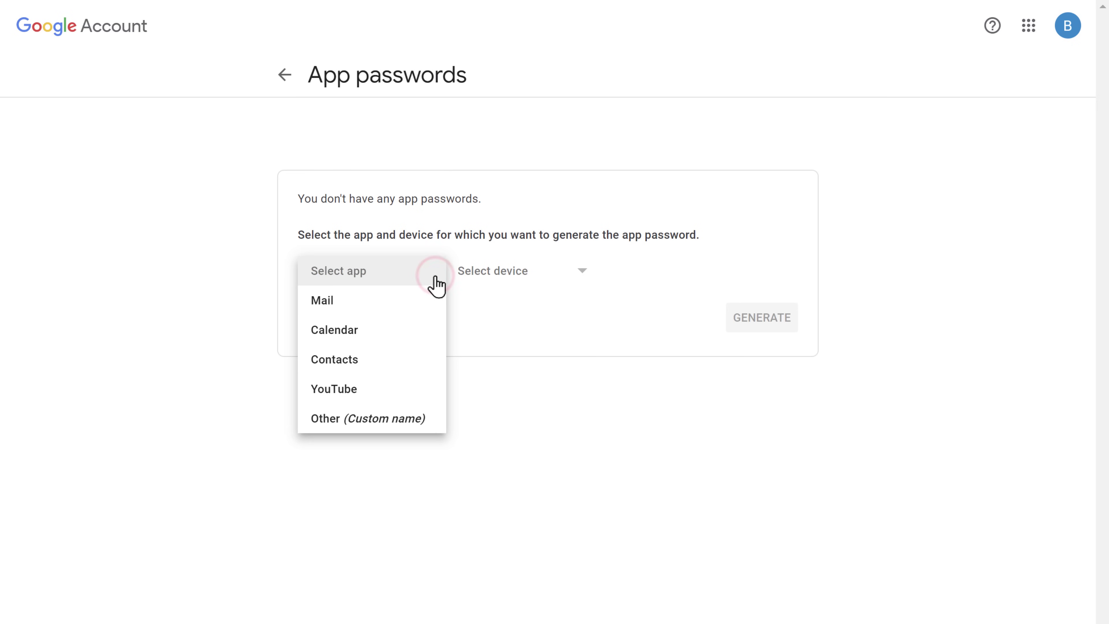
pyautogui.click(372, 422)
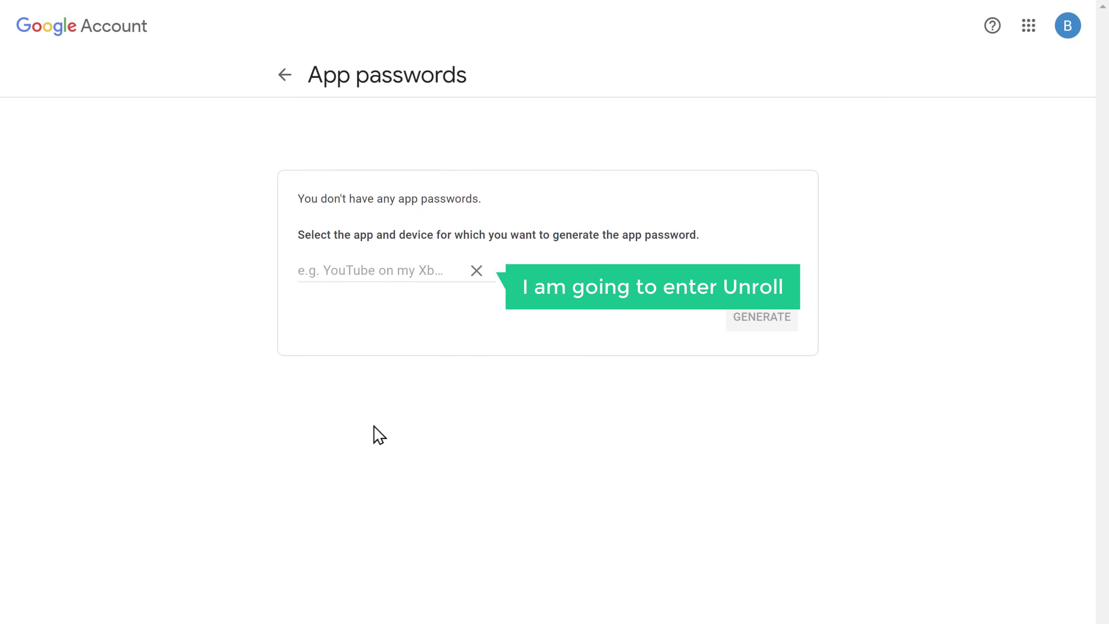
pyautogui.click(447, 272)
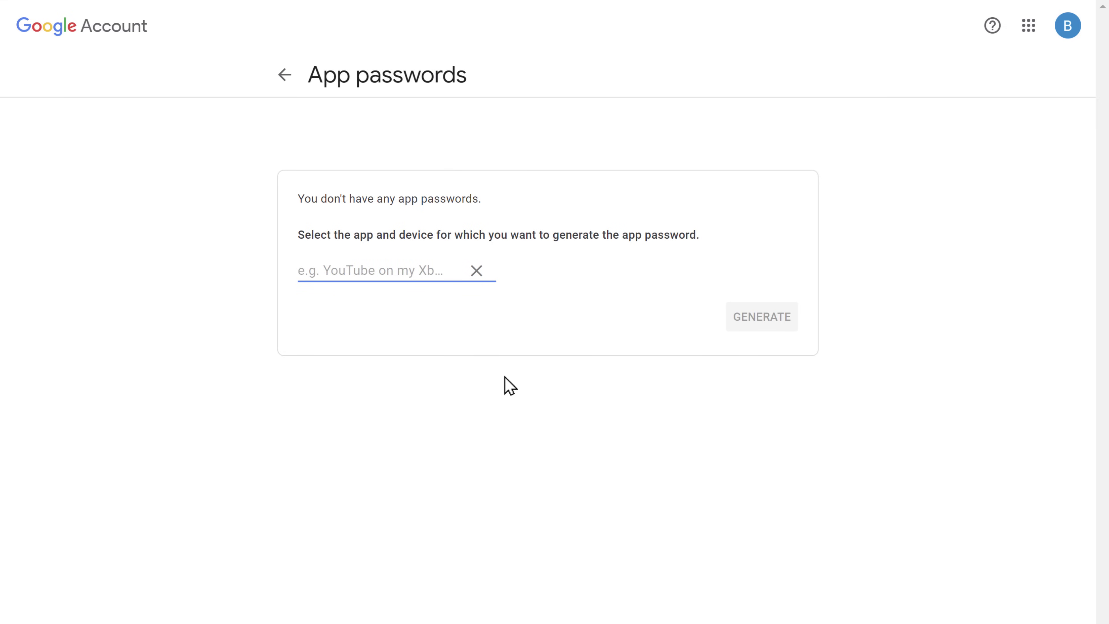
pyautogui.write('Unroll')
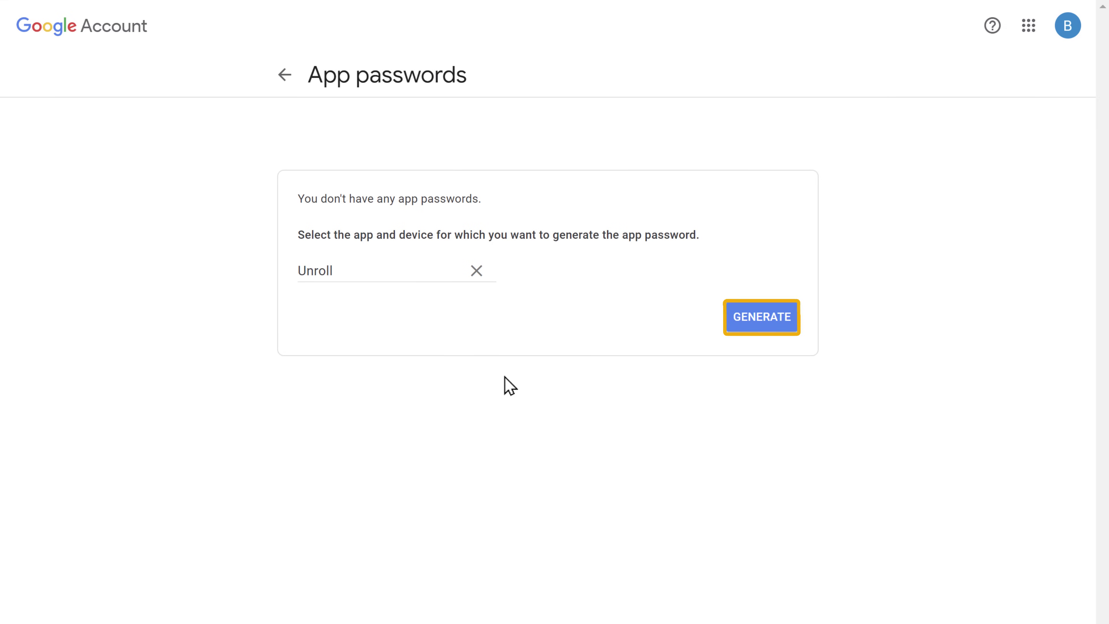
pyautogui.click(769, 332)
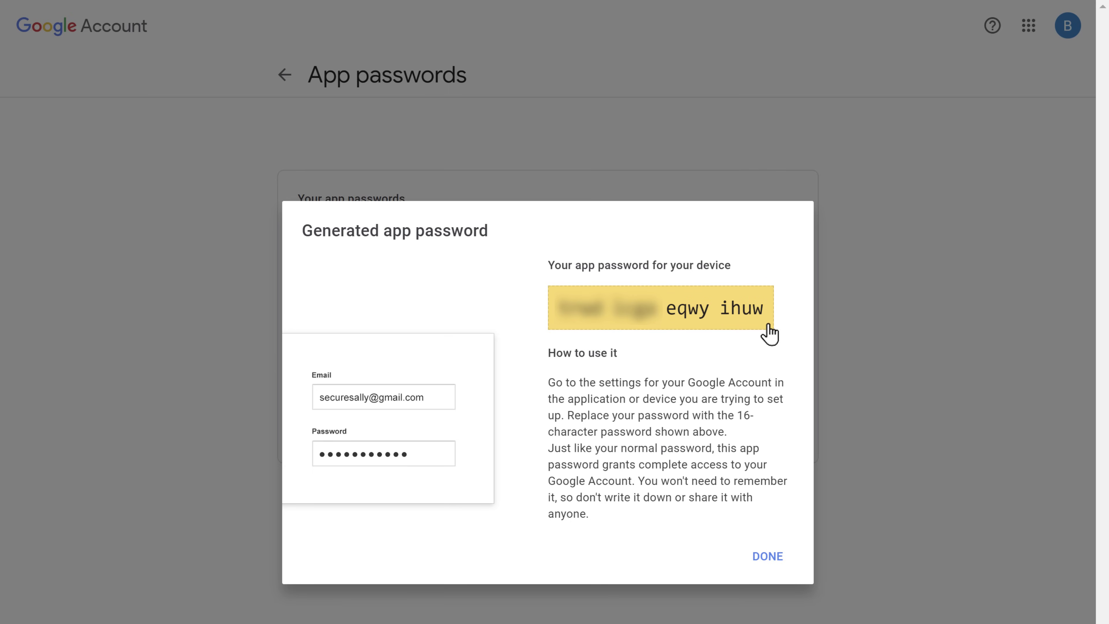
# Copy the generated app password and close the dialog.
pyautogui.moveTo(557, 308); pyautogui.dragTo(769, 312)
pyautogui.rightClick(769, 311)
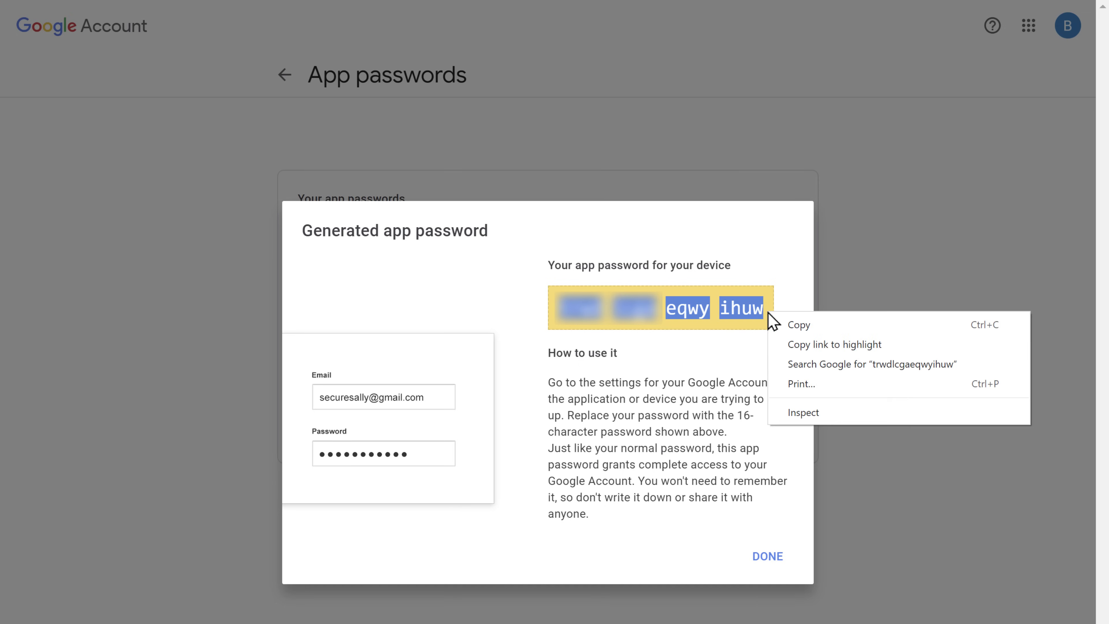
pyautogui.click(798, 331)
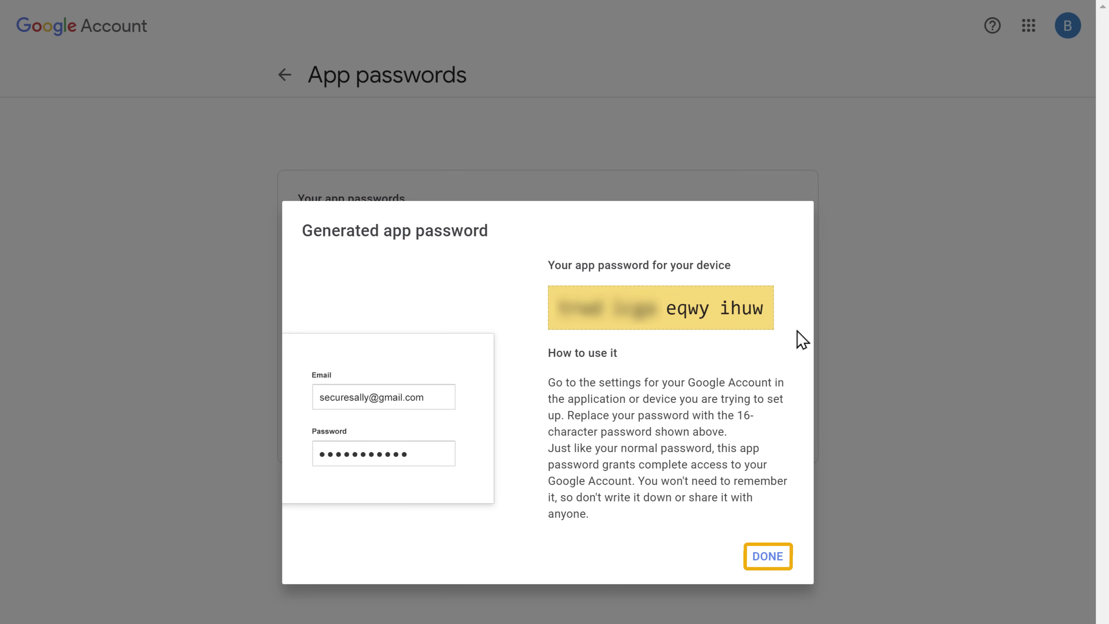
pyautogui.click(771, 555)
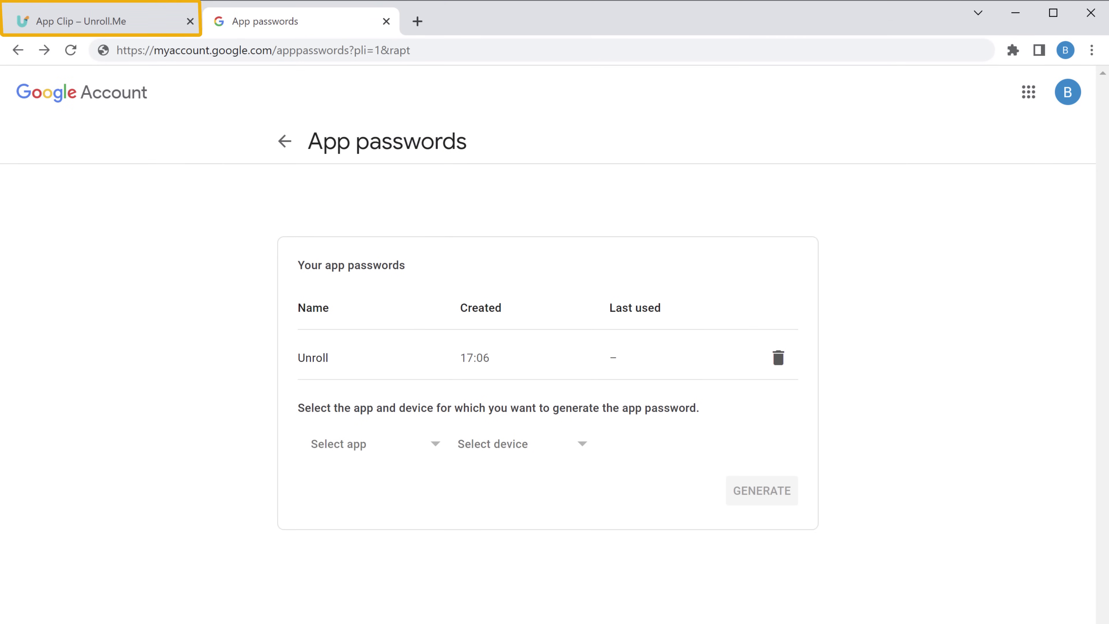
# Paste the copied app password into Unroll.Me's 16-digit field and connect the Gmail inbox.
pyautogui.click(102, 30)
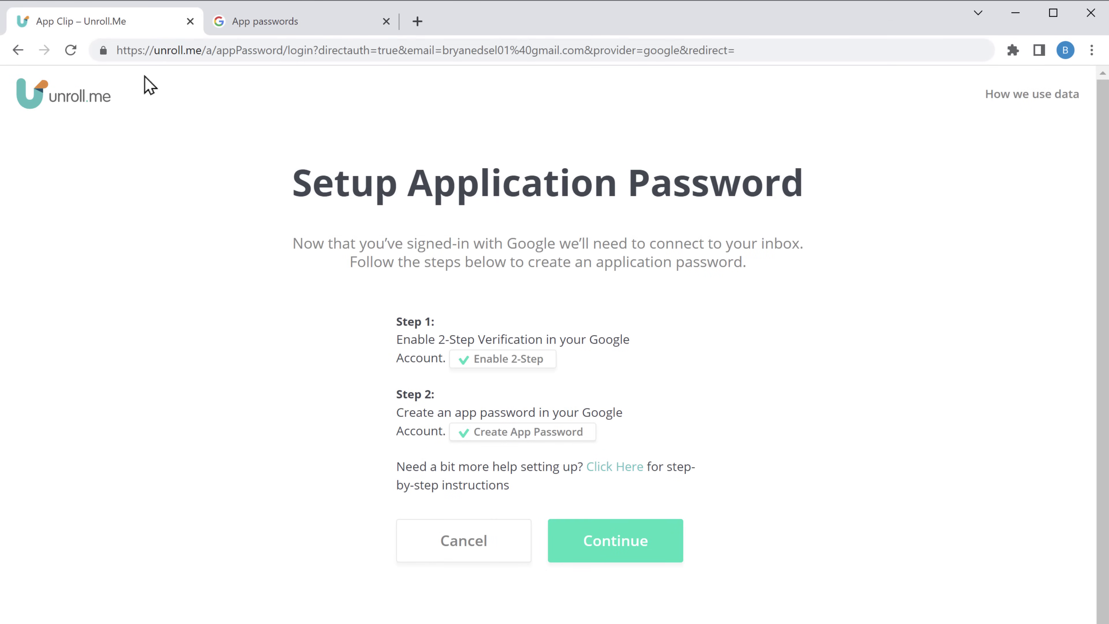
pyautogui.click(614, 552)
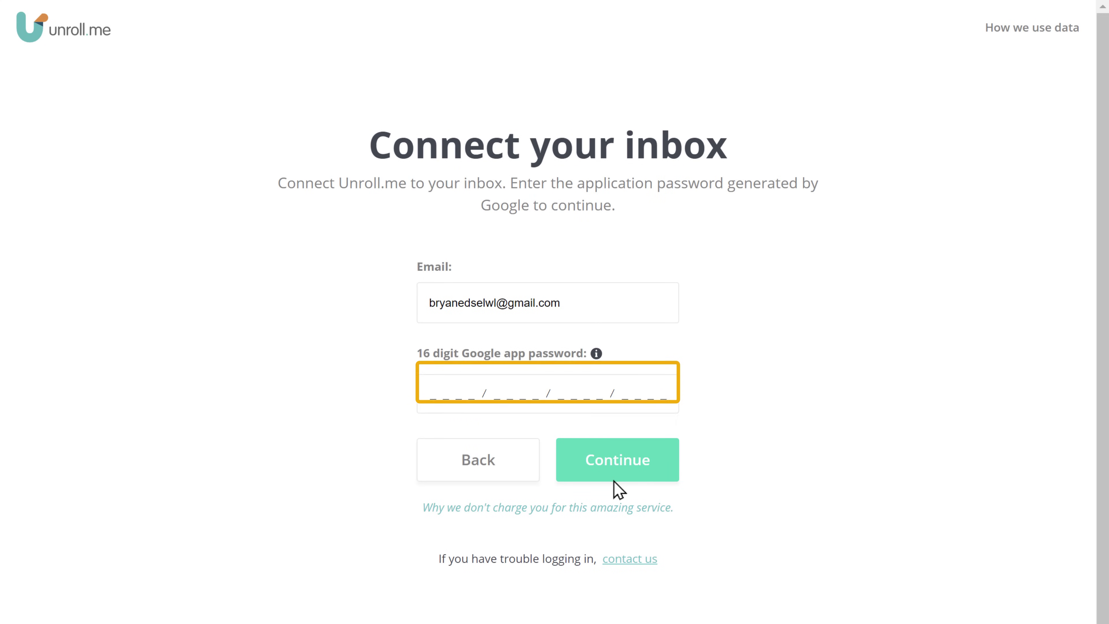
pyautogui.click(432, 398)
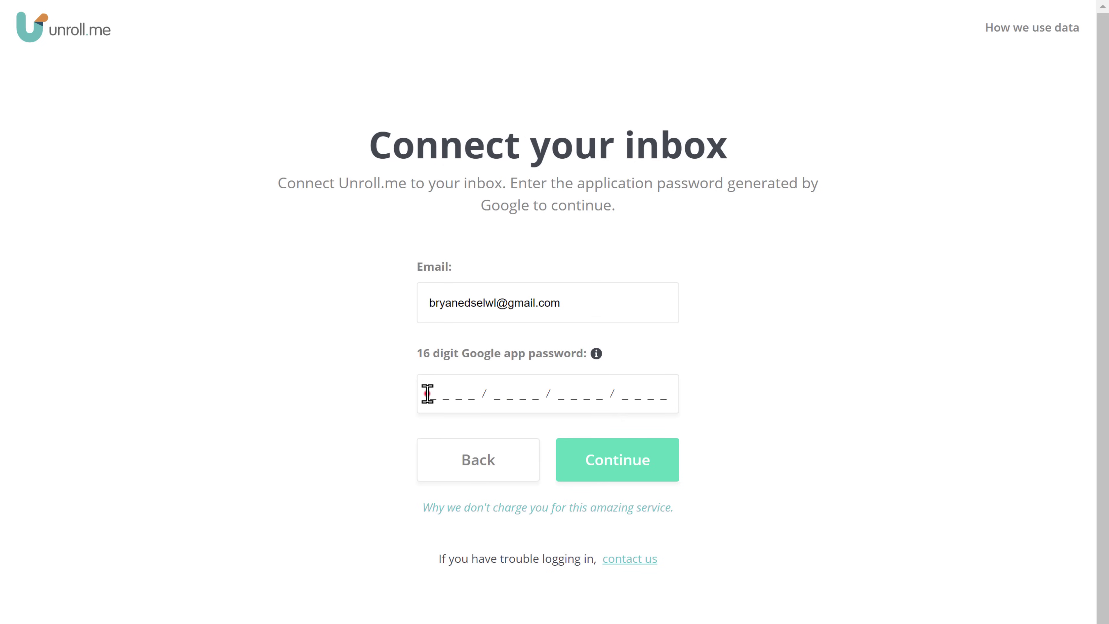
pyautogui.rightClick(427, 393)
pyautogui.click(471, 530)
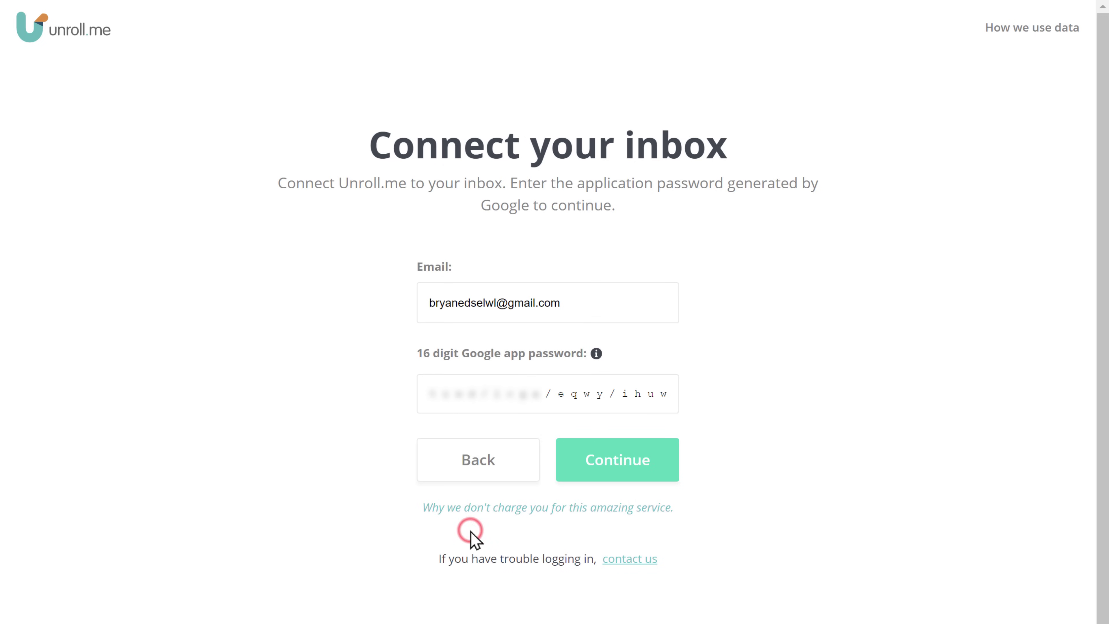
pyautogui.click(615, 480)
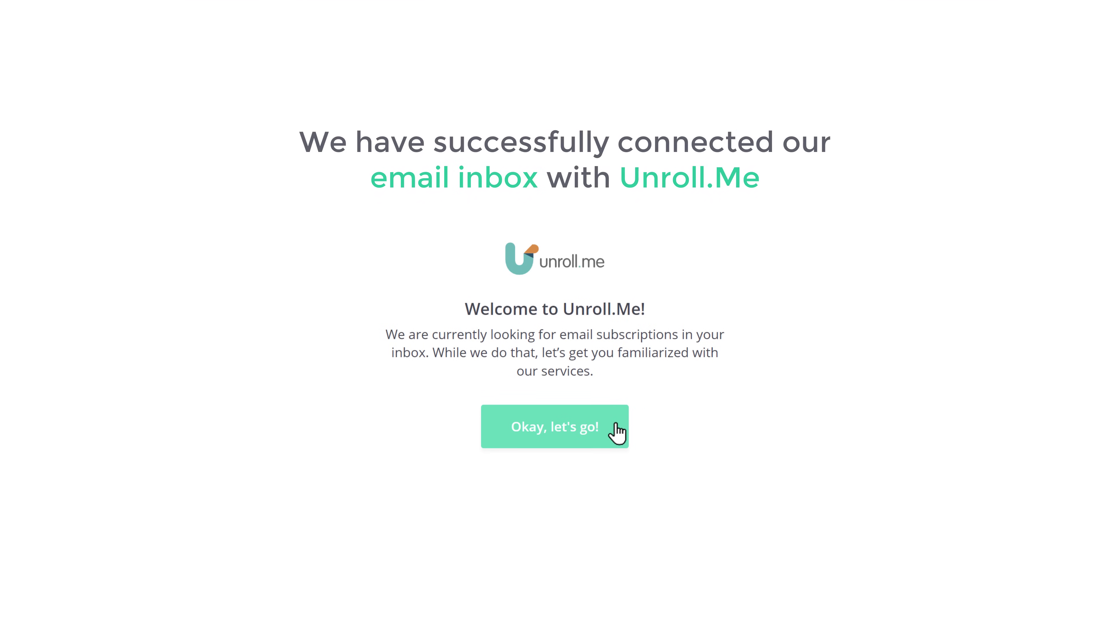
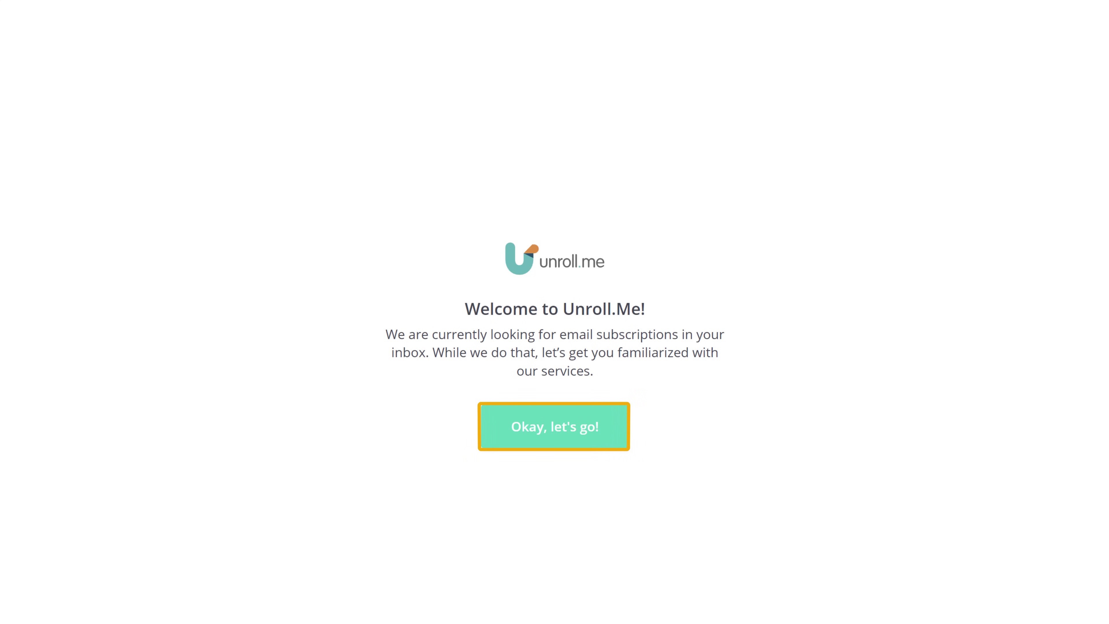
# Go through the unsubscribe and Rollup tour screens to the 'We found 10' result and start reviewing.
pyautogui.click(553, 438)
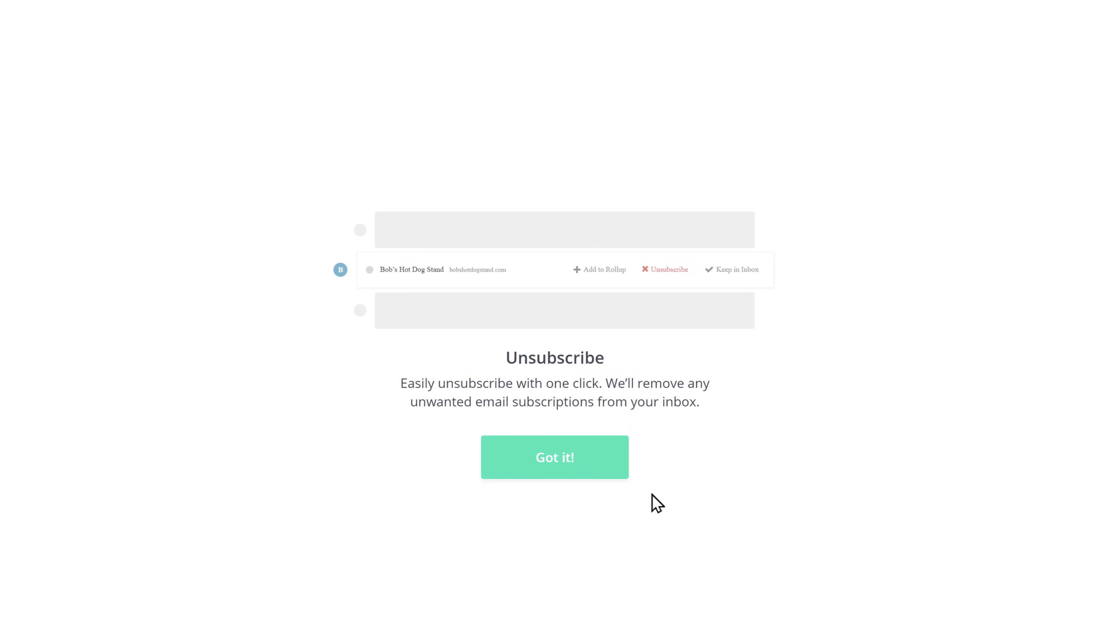
pyautogui.click(555, 465)
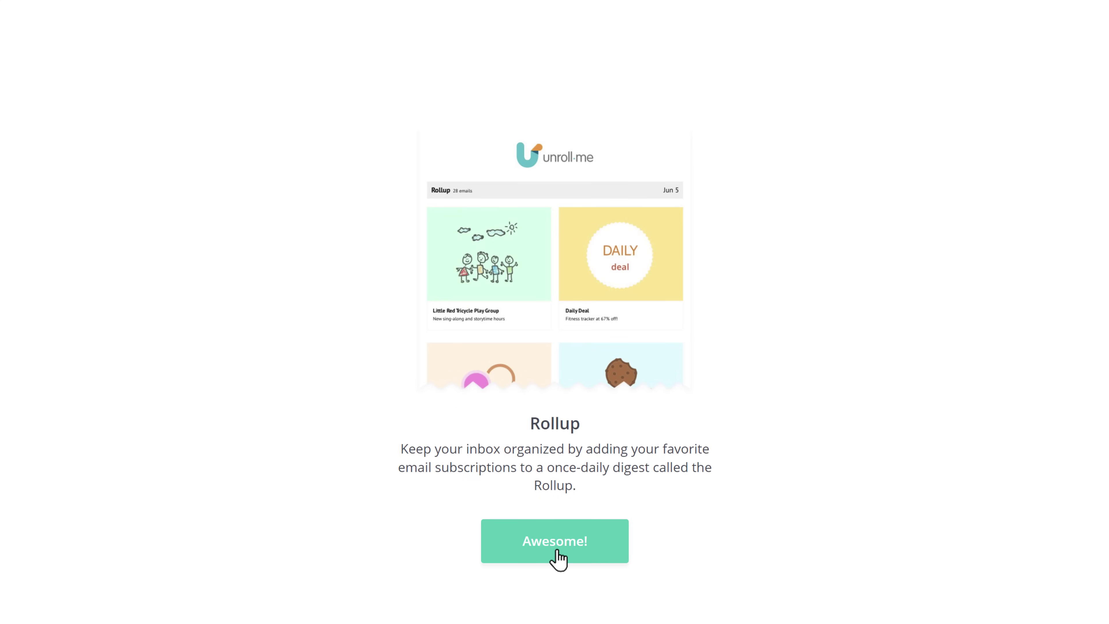
pyautogui.click(557, 557)
pyautogui.click(557, 473)
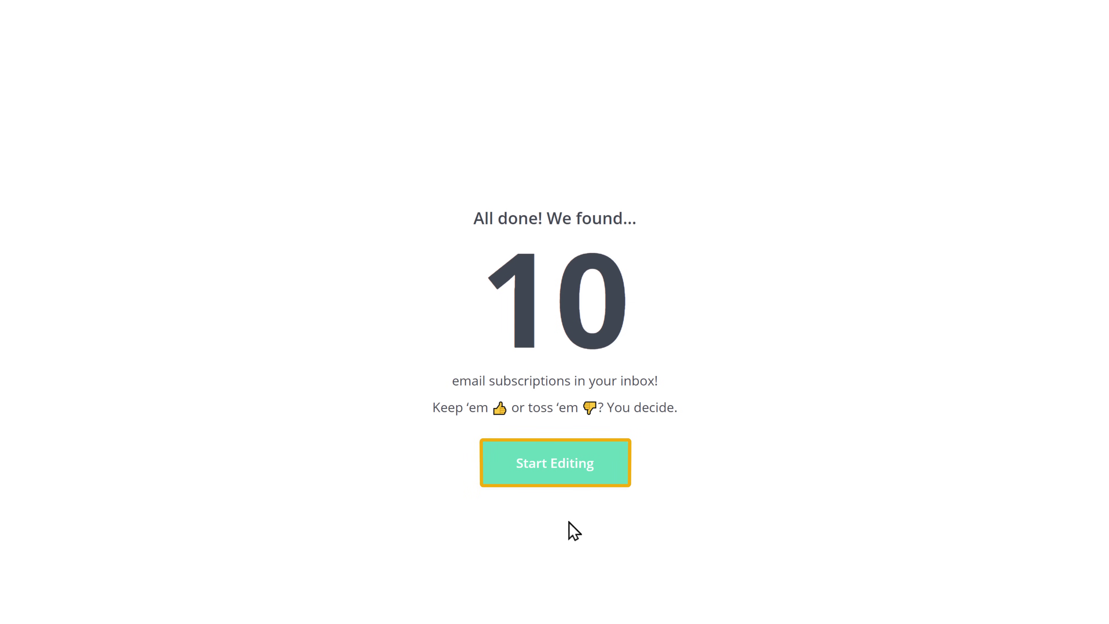
pyautogui.click(558, 474)
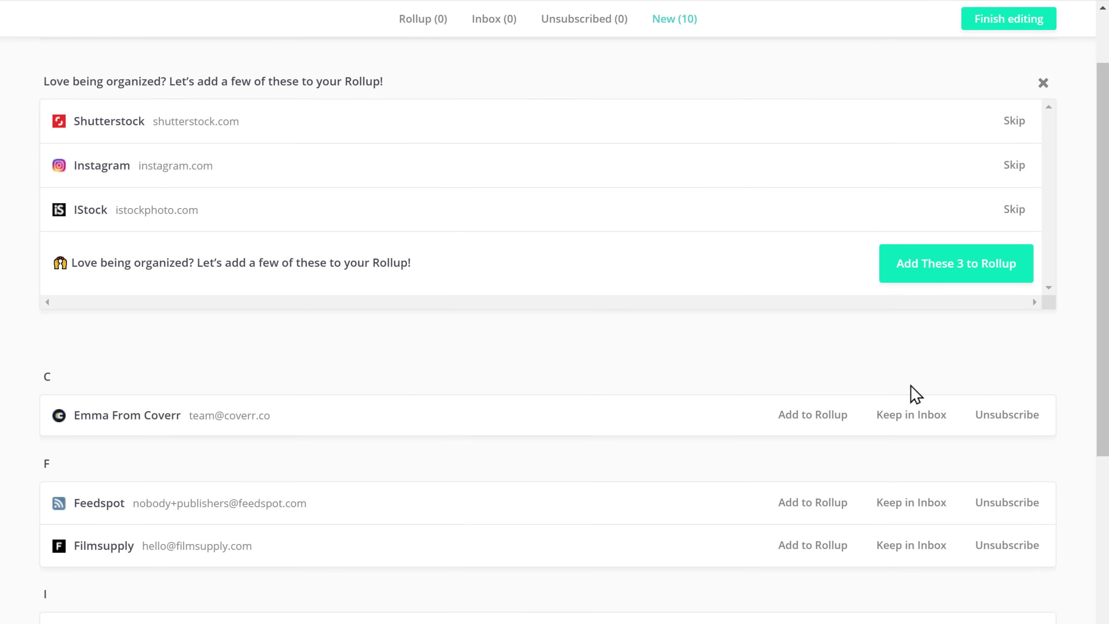
# Unsubscribe from Coverr, Filmsupply, Team Indian Express, Instagram, Shutterstock, InVideo and Vecteezy, then finish editing.
pyautogui.click(1007, 415)
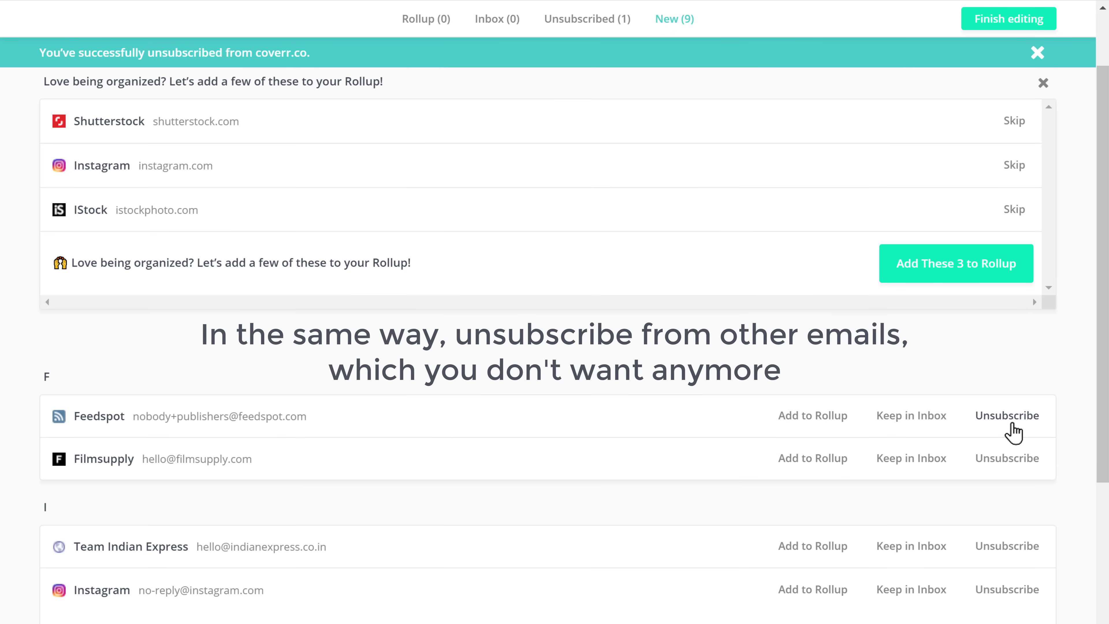
pyautogui.click(1010, 458)
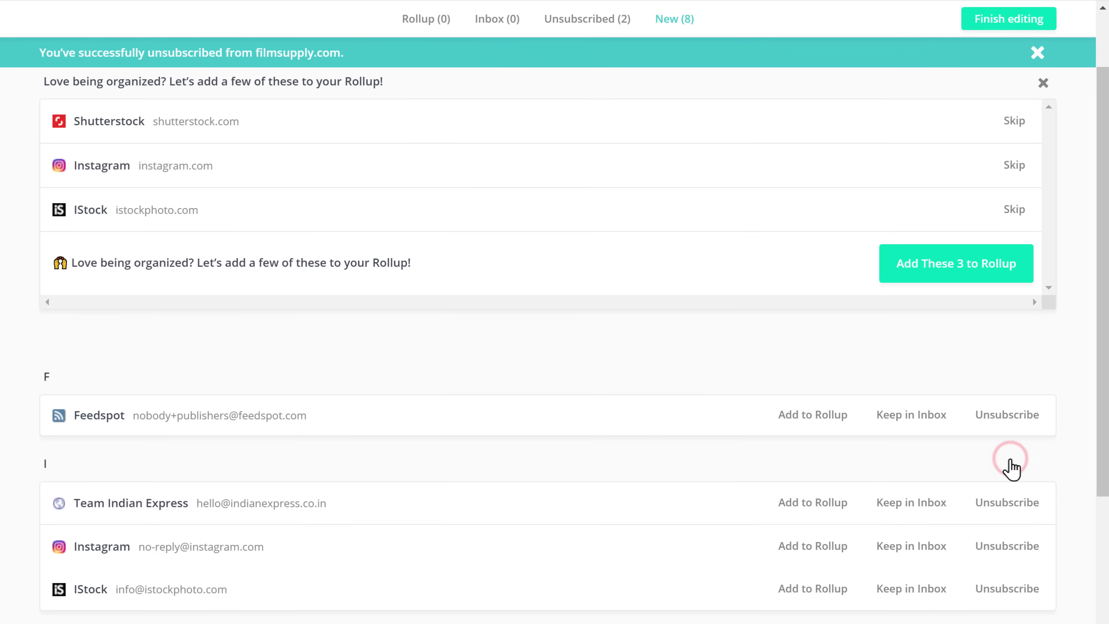
pyautogui.click(1000, 502)
pyautogui.click(1000, 504)
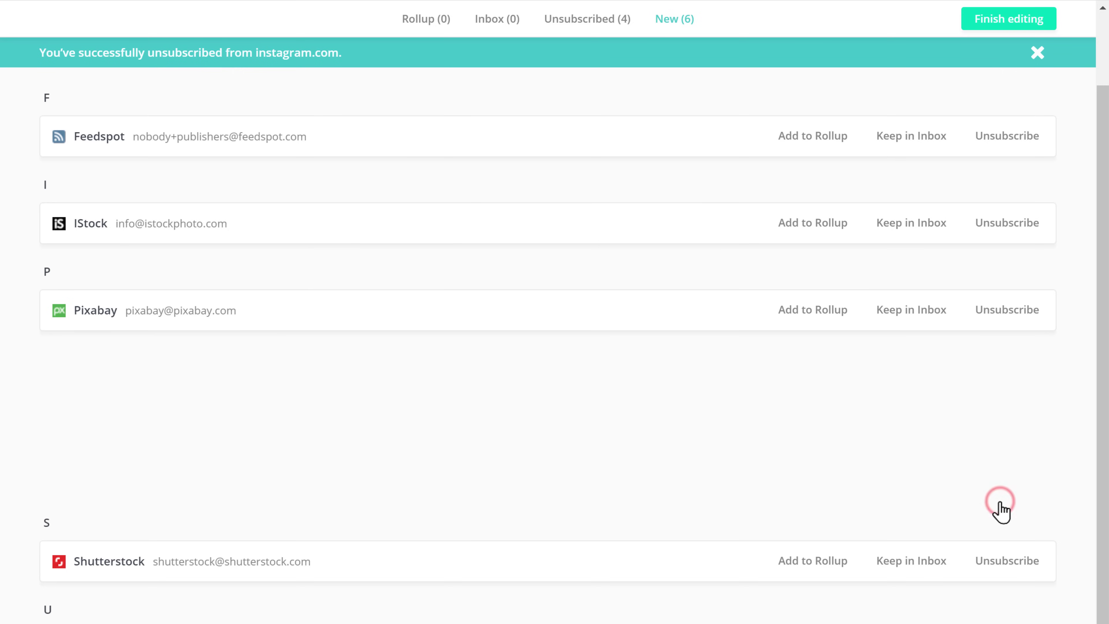
pyautogui.click(1007, 561)
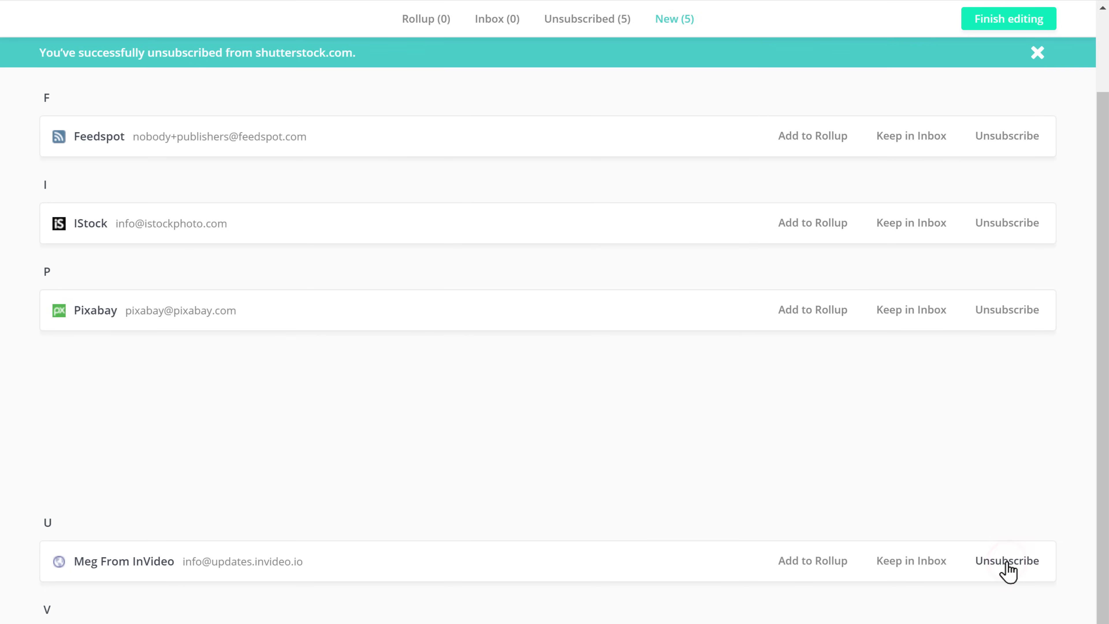
pyautogui.click(1008, 554)
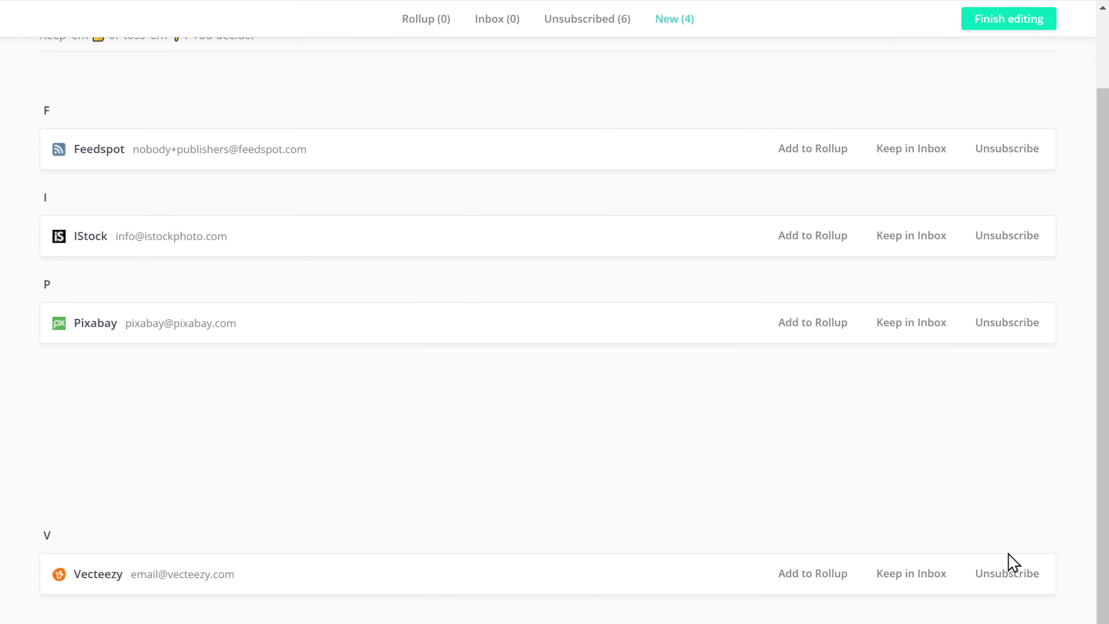
pyautogui.click(1003, 575)
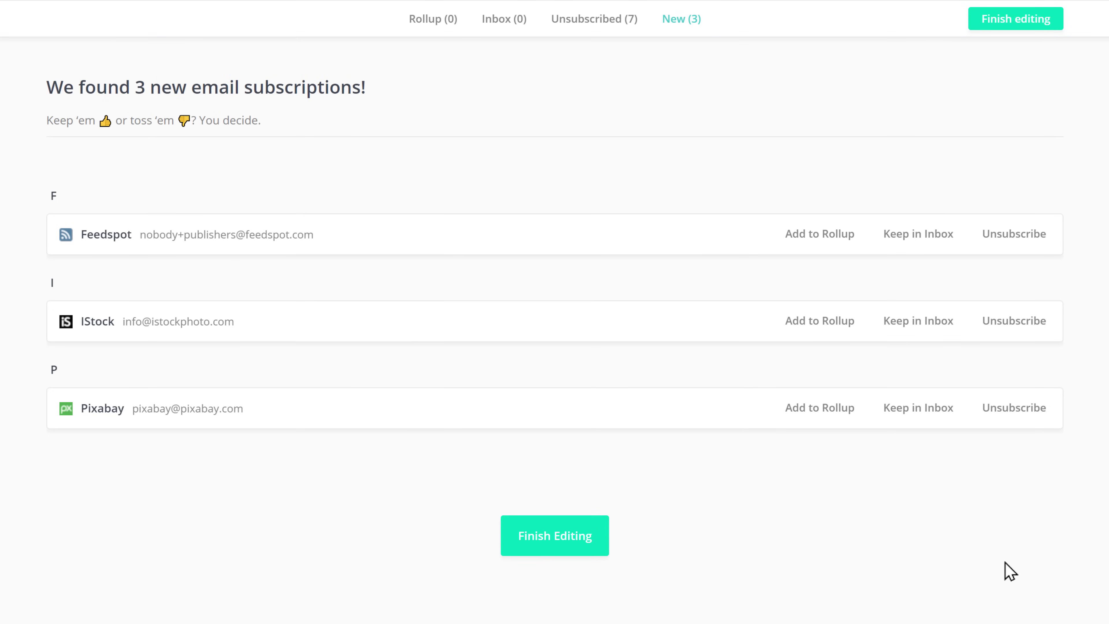
pyautogui.click(546, 544)
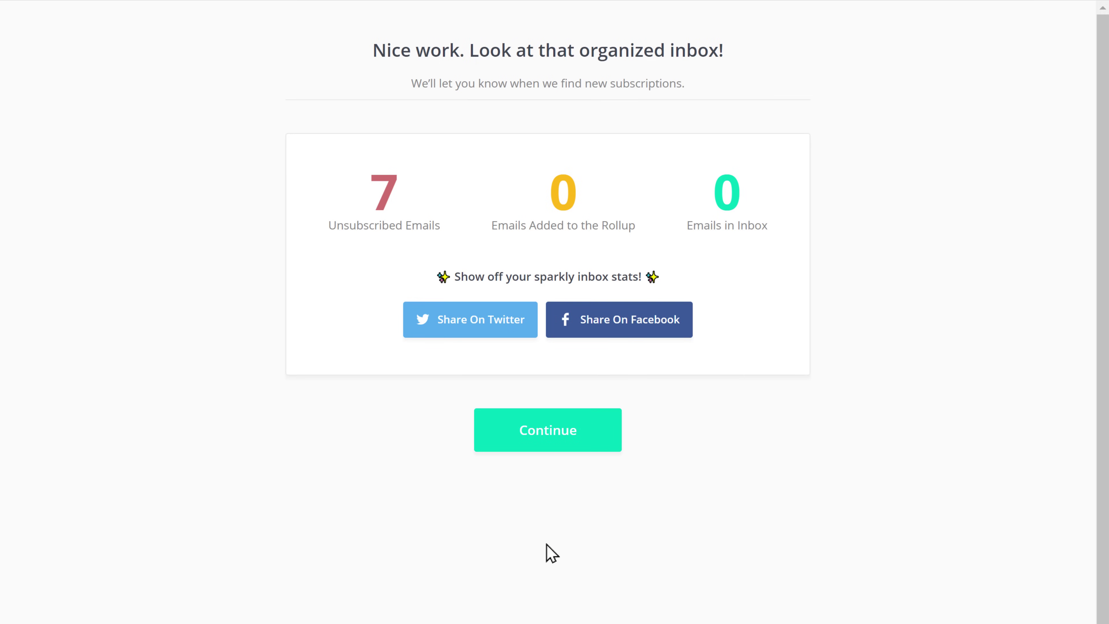
# Continue past the 7-unsubscribed summary and view the Unsubscribed (7) list.
pyautogui.click(545, 446)
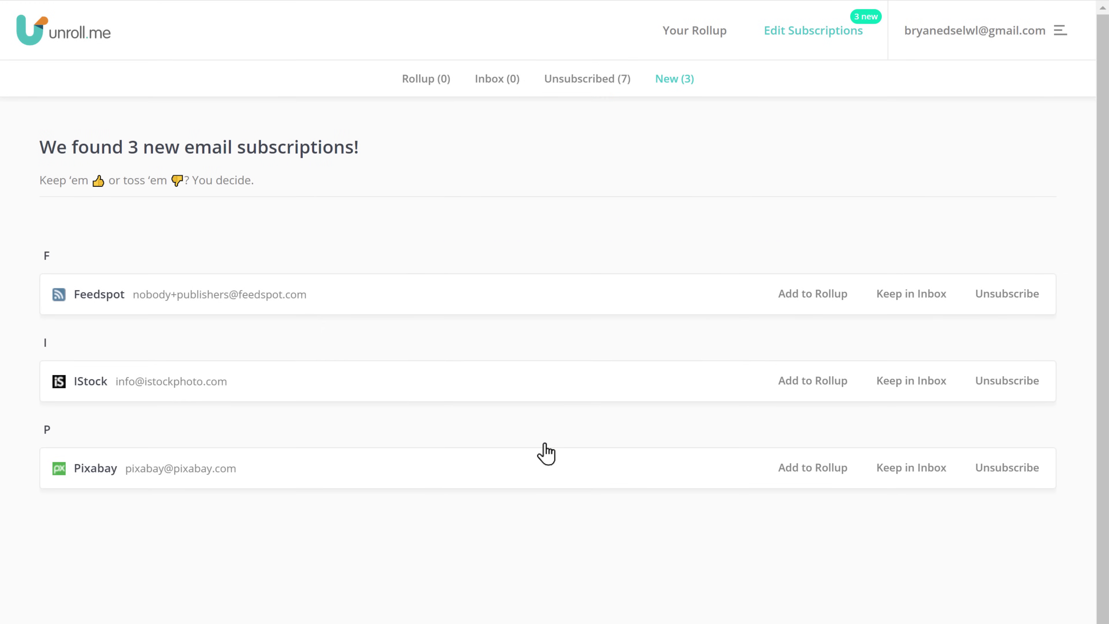
pyautogui.click(586, 88)
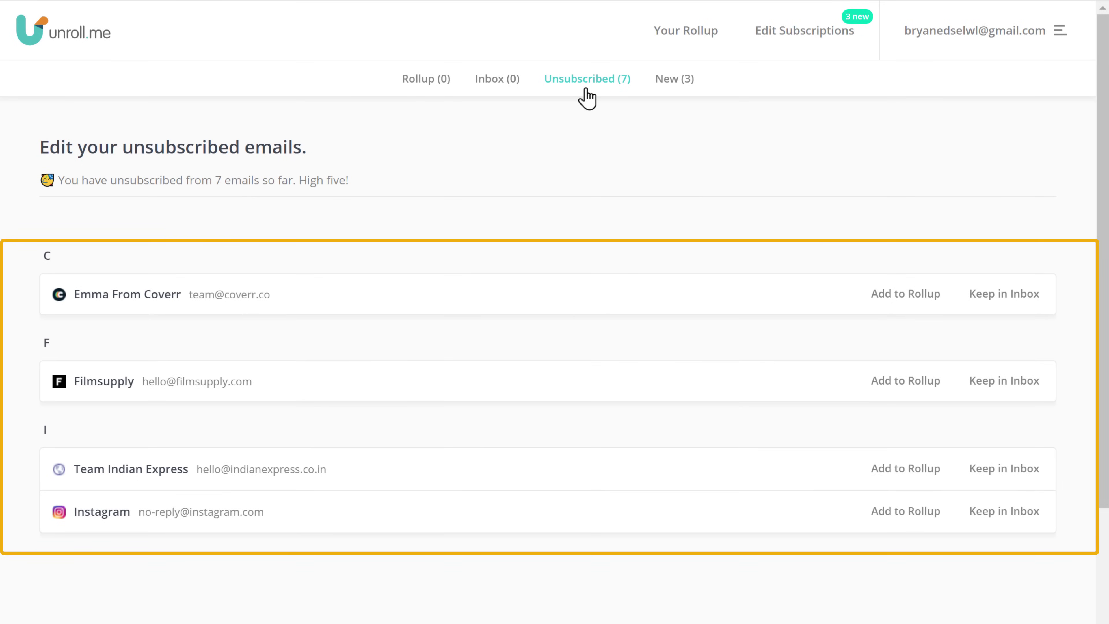
pyautogui.scroll(-10, 554, 306)
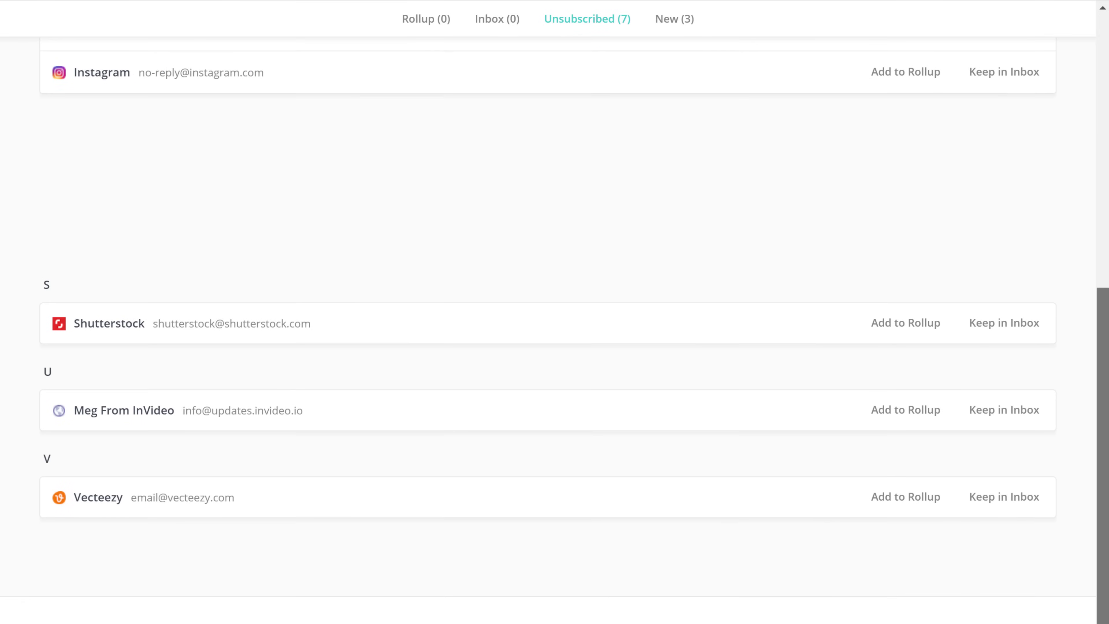
pyautogui.scroll(10, 808, 145)
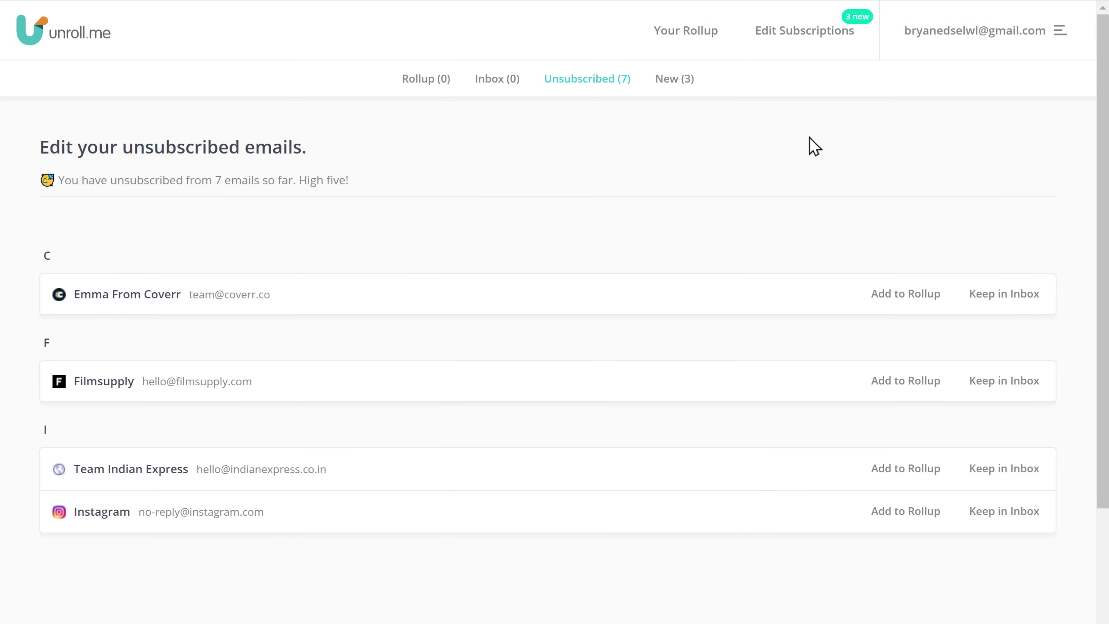
pyautogui.click(805, 33)
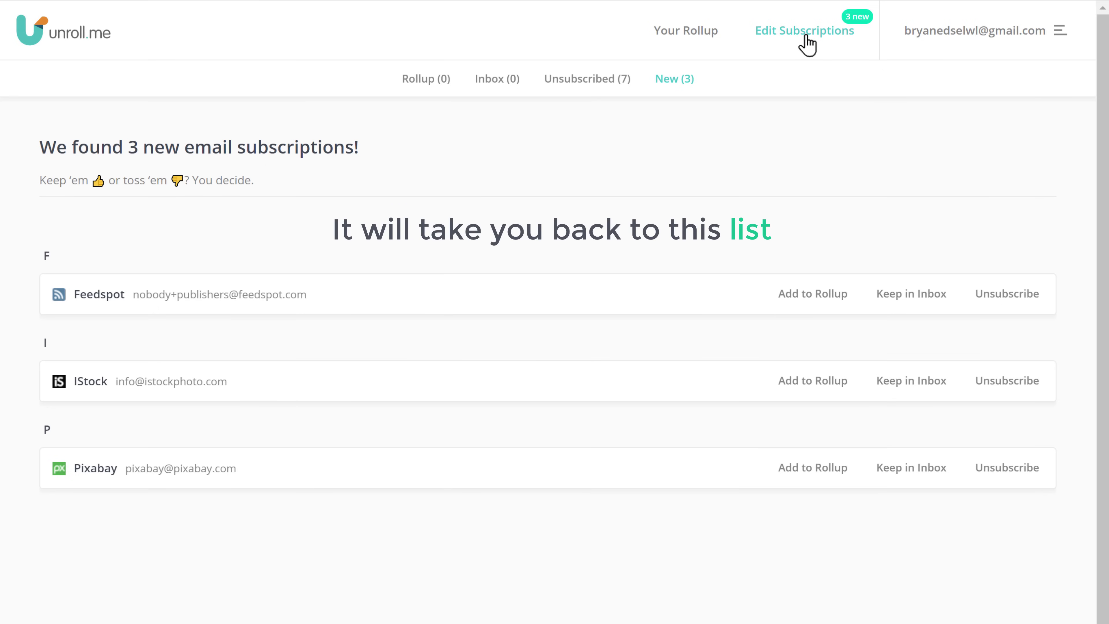